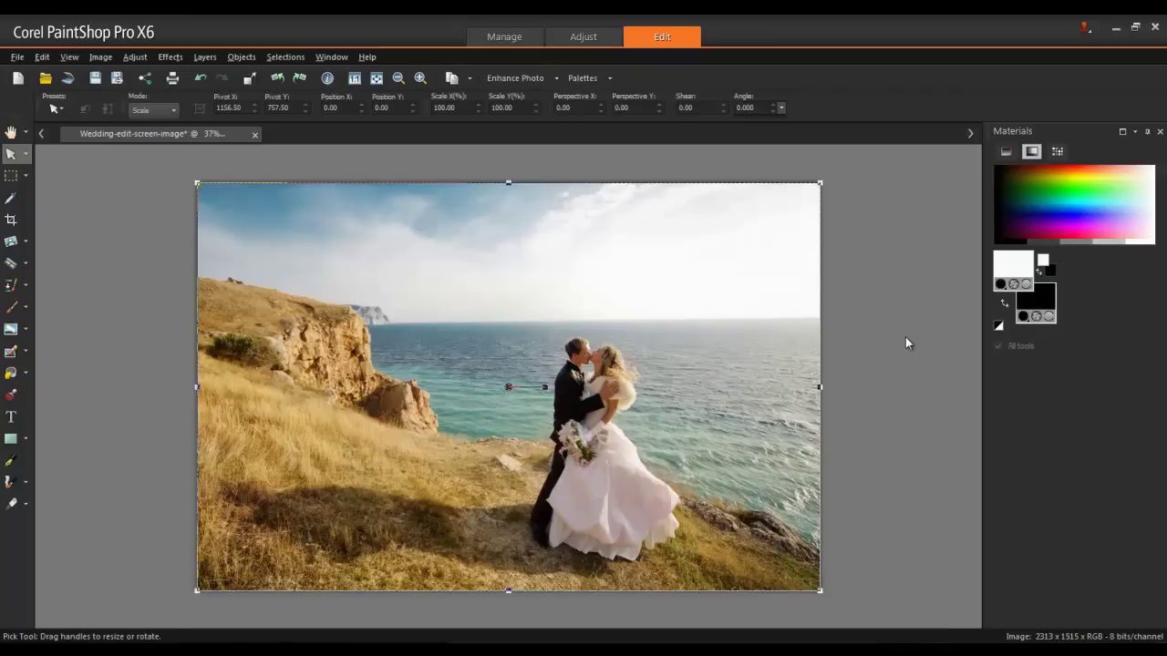
- Show the Layers palette and duplicate Background as a layer named 'Black and White'
{"action": "key", "text": "F8"}
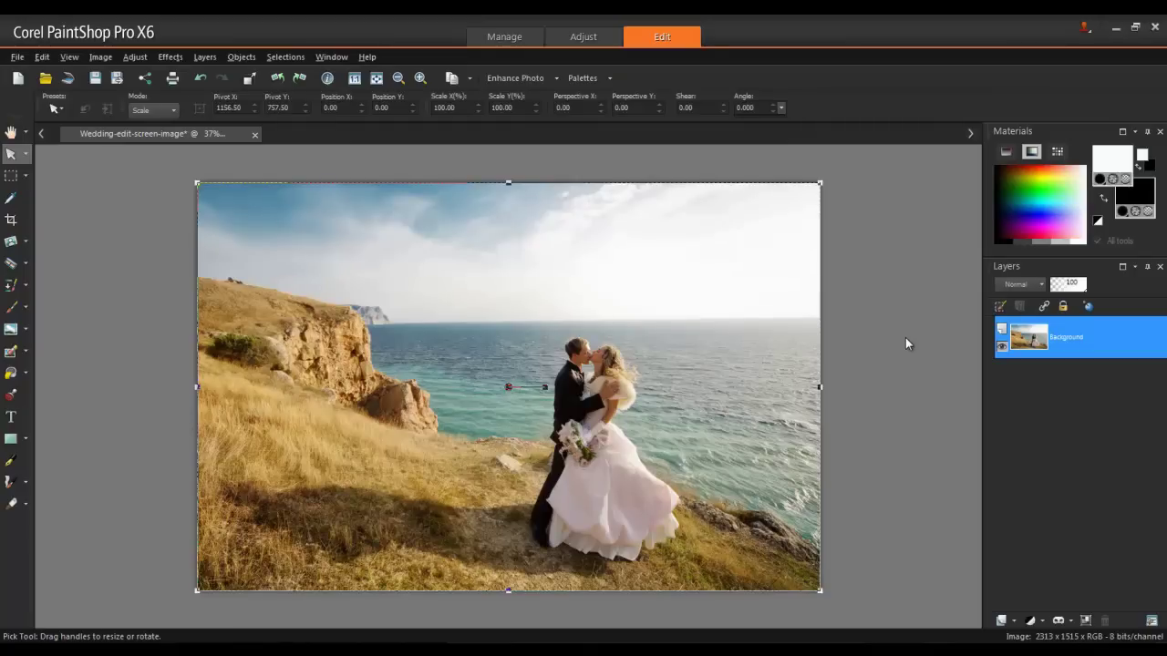
{"action": "left_click", "coordinate": [204, 57]}
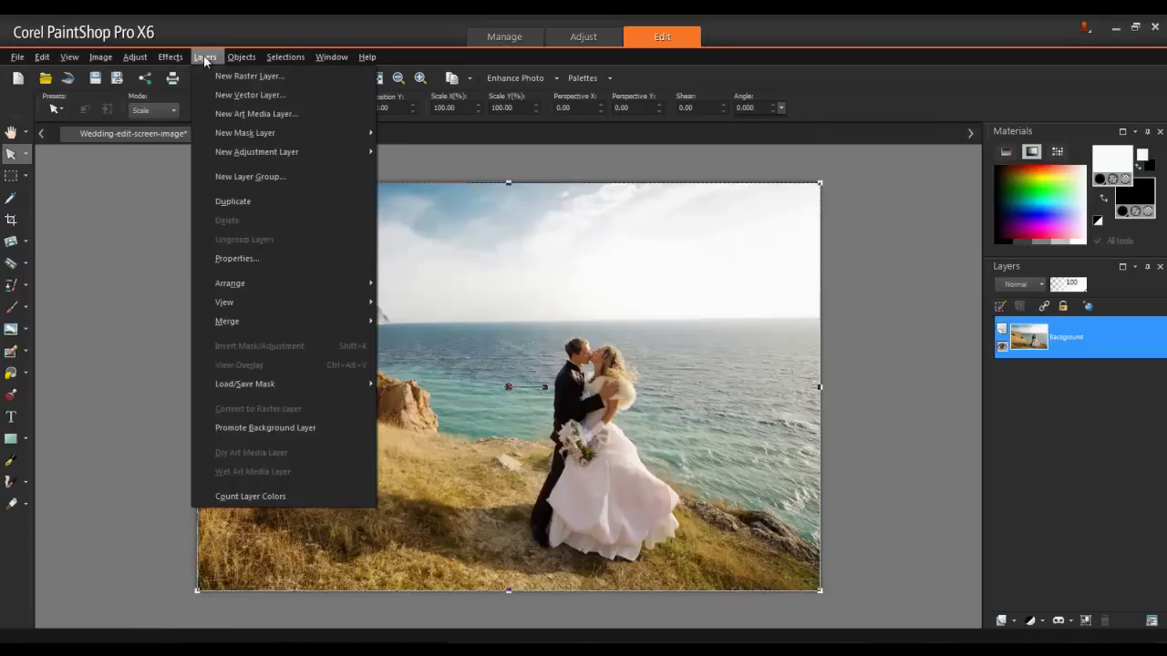
{"action": "left_click", "coordinate": [277, 201]}
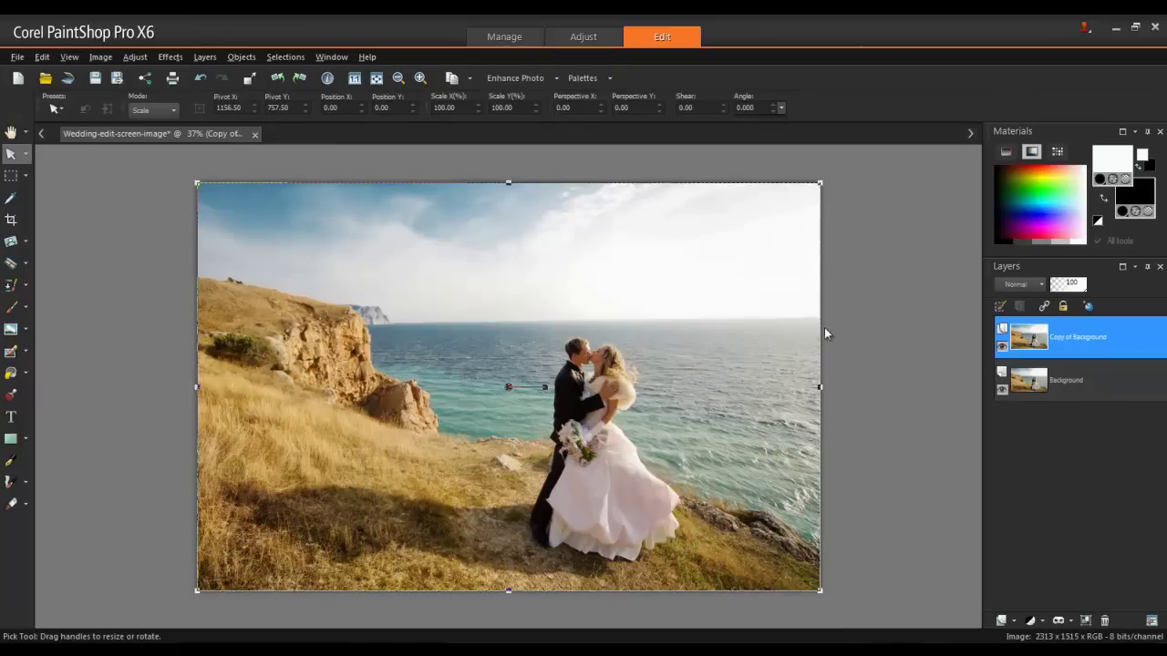
{"action": "right_click", "coordinate": [1088, 343]}
{"action": "left_click", "coordinate": [1031, 408]}
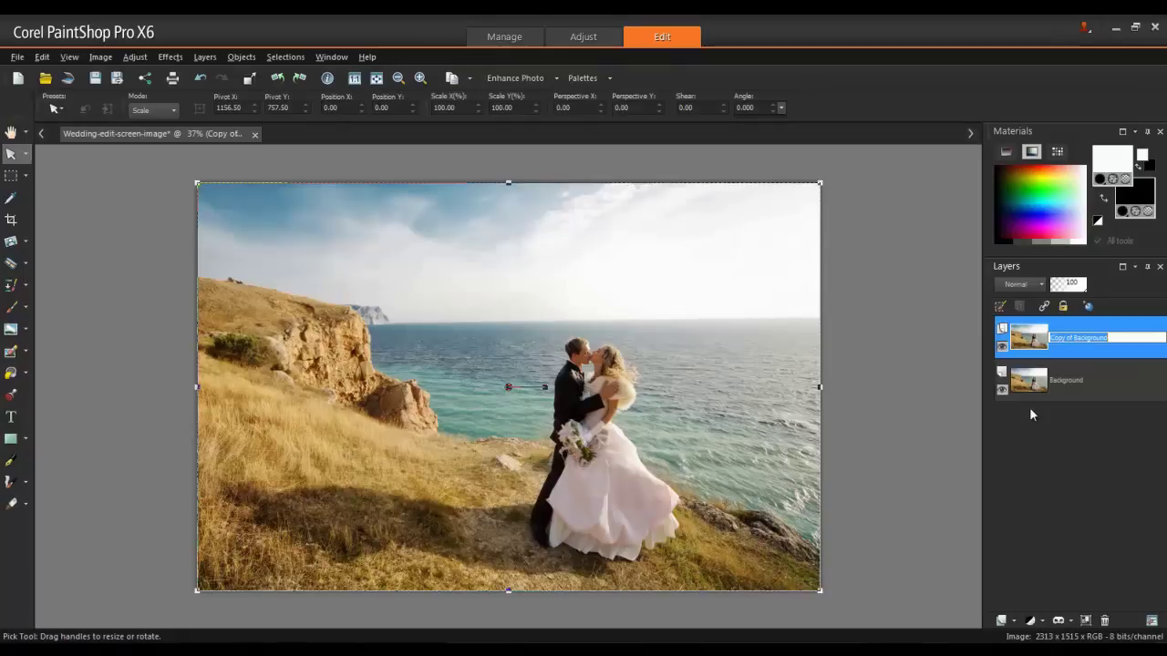
{"action": "type", "text": "Black and White"}
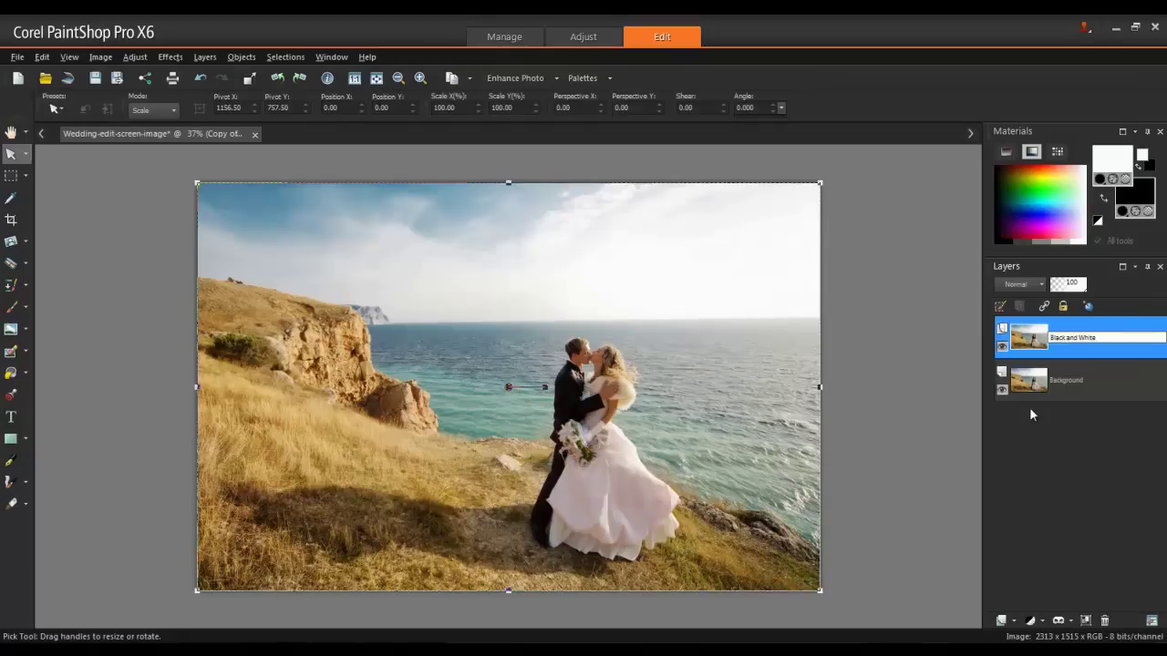
{"action": "key", "text": "Return"}
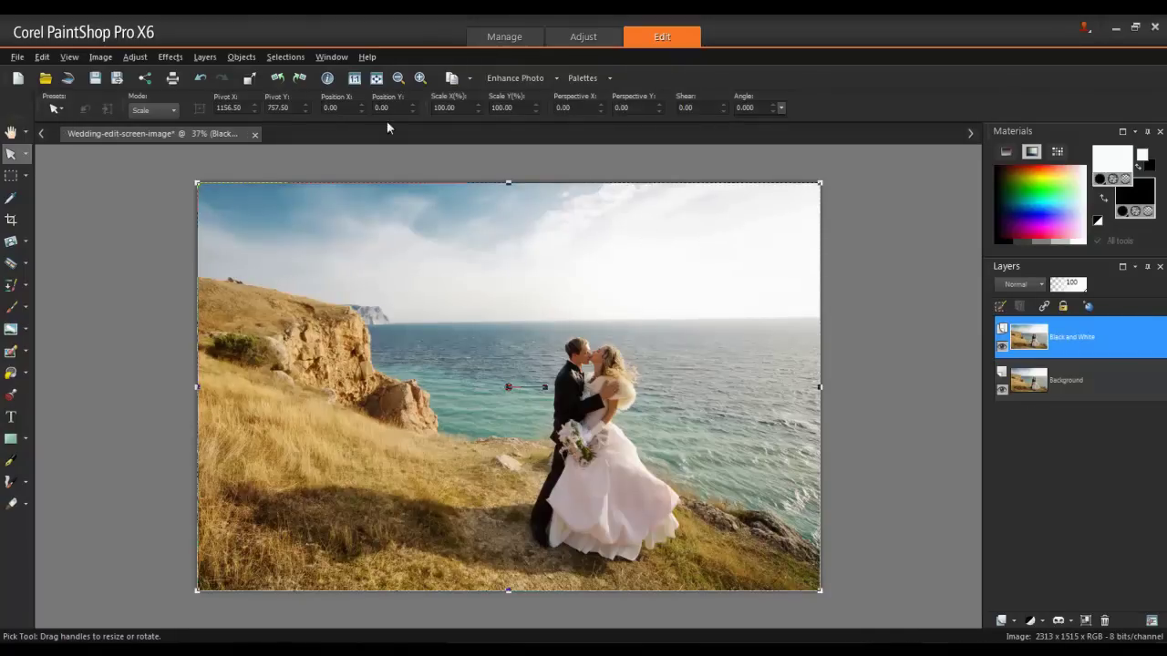
- Apply the Black and White Film effect with brightness -50 and clarify 50
{"action": "left_click", "coordinate": [174, 57]}
{"action": "mouse_move", "coordinate": [253, 101]}
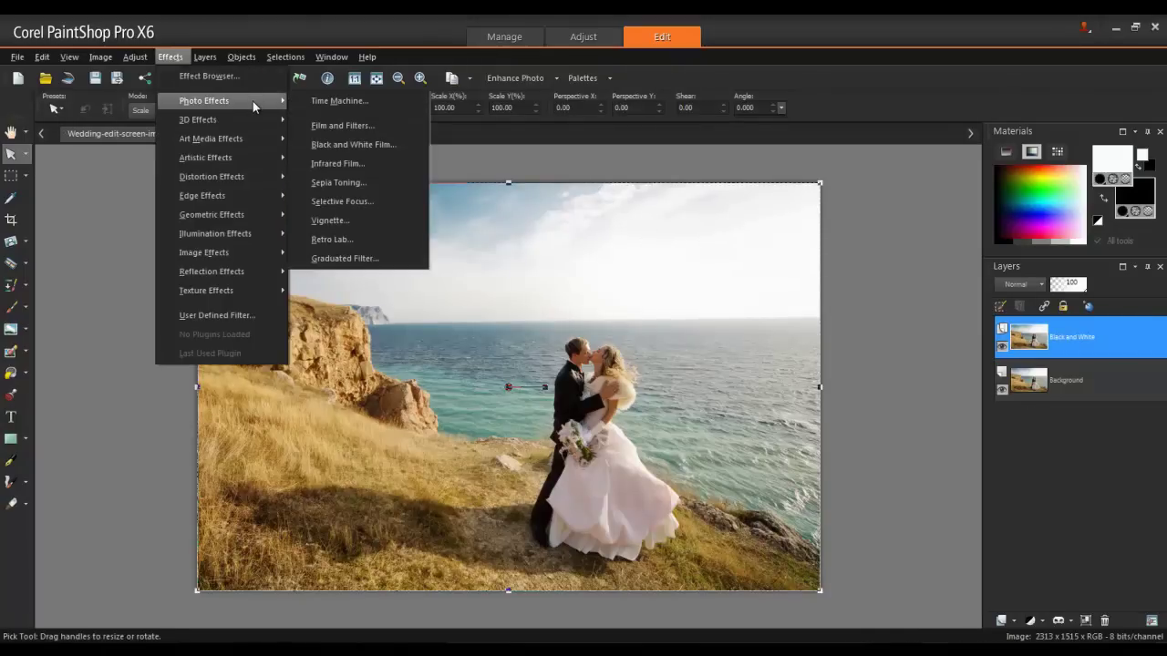
{"action": "left_click", "coordinate": [387, 148]}
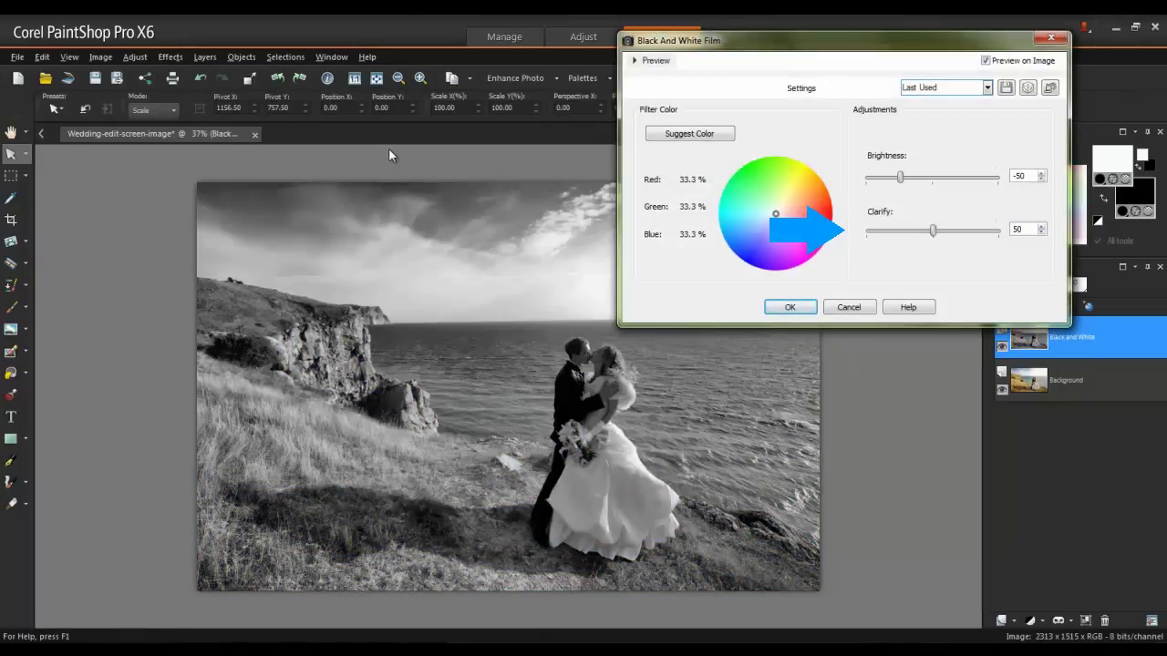
{"action": "left_click", "coordinate": [792, 307]}
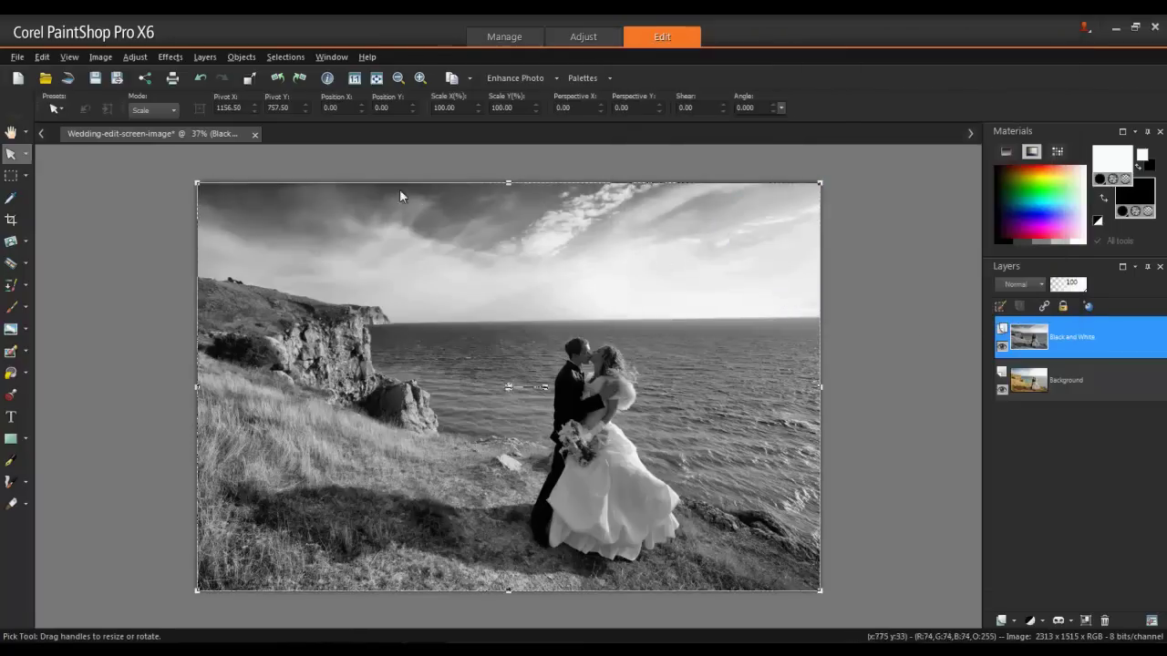
- Duplicate the Black and White layer and rename the copy 'Vignette'
{"action": "left_click", "coordinate": [203, 57]}
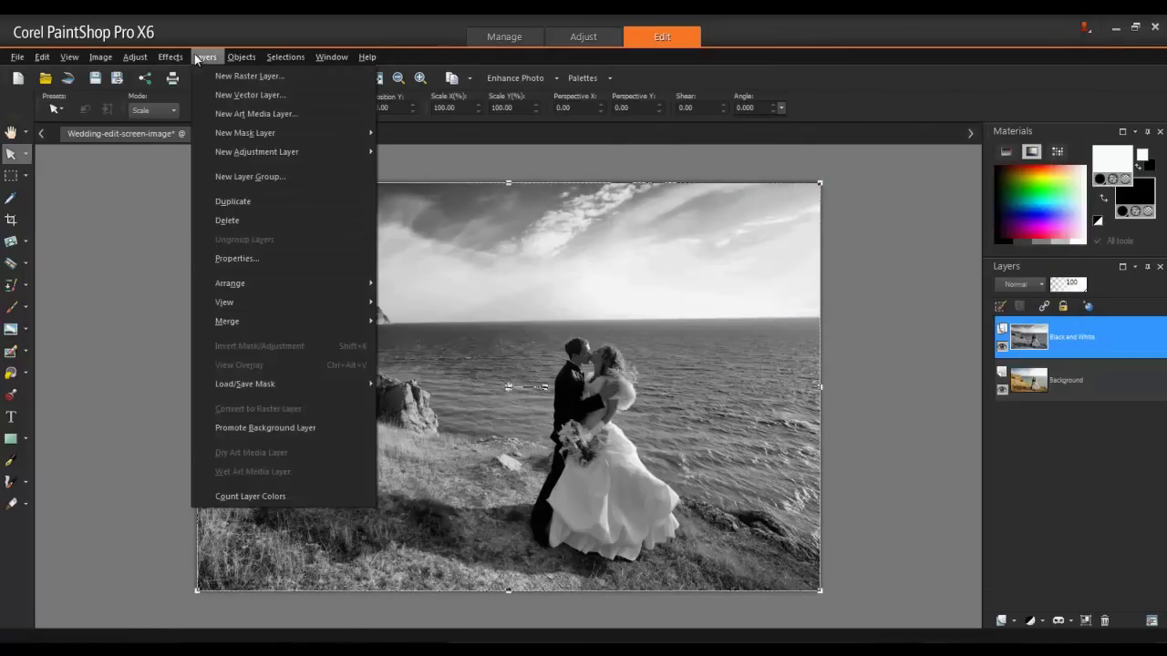
{"action": "left_click", "coordinate": [284, 201]}
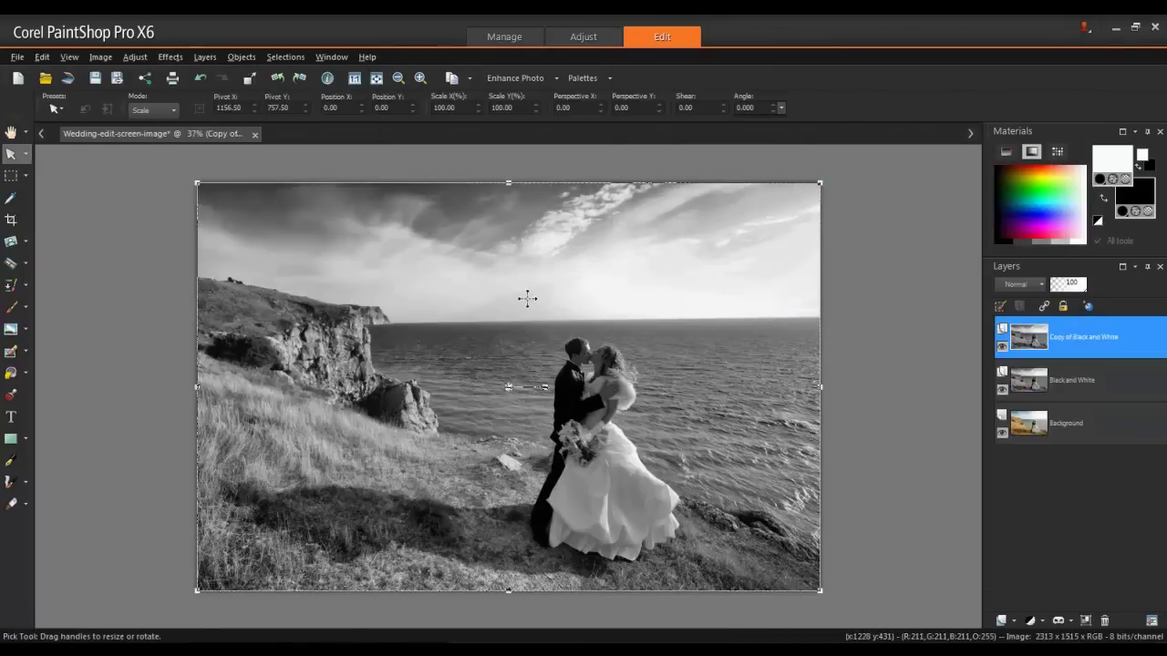
{"action": "right_click", "coordinate": [1073, 337]}
{"action": "left_click", "coordinate": [1022, 405]}
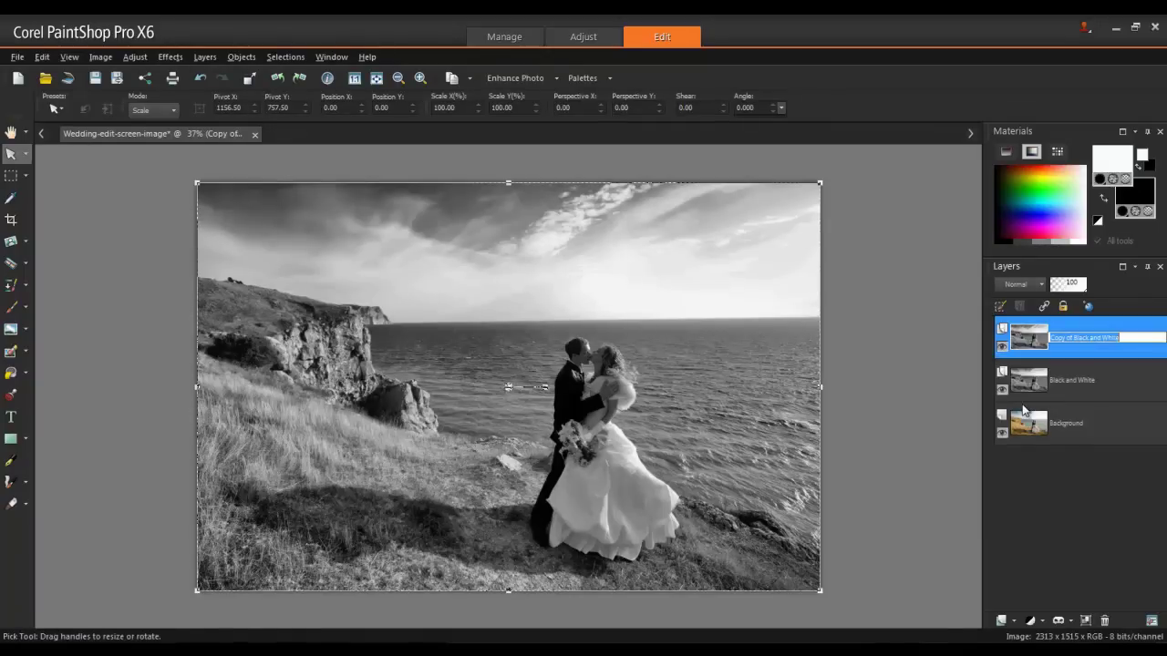
{"action": "type", "text": "Vignette"}
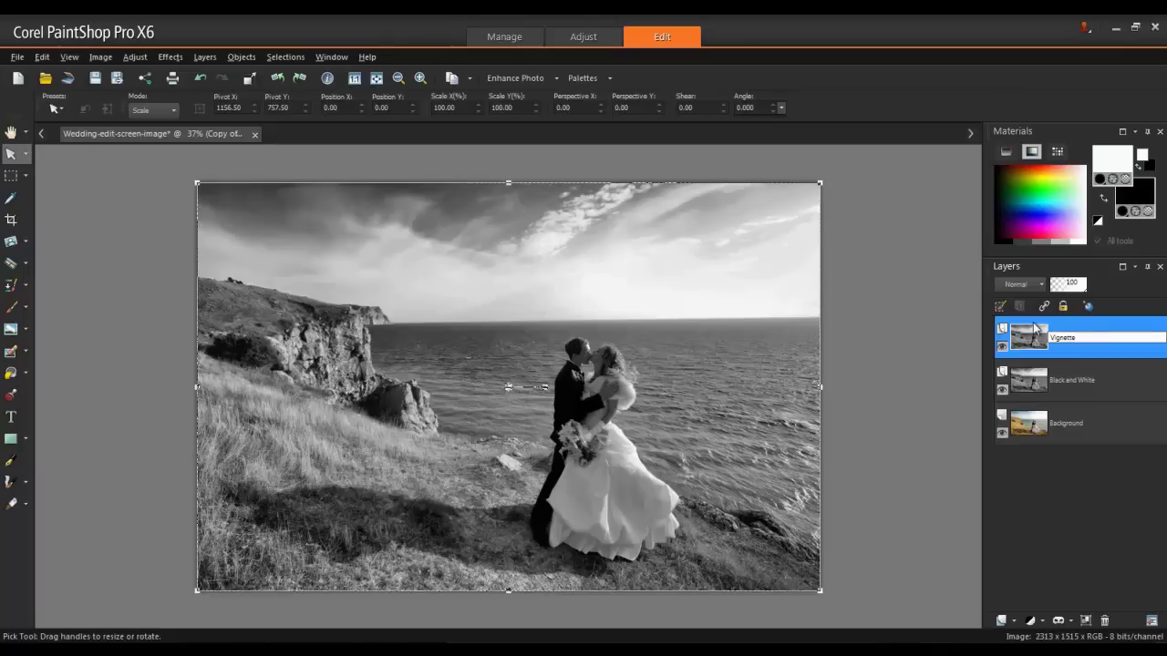
{"action": "key", "text": "Return"}
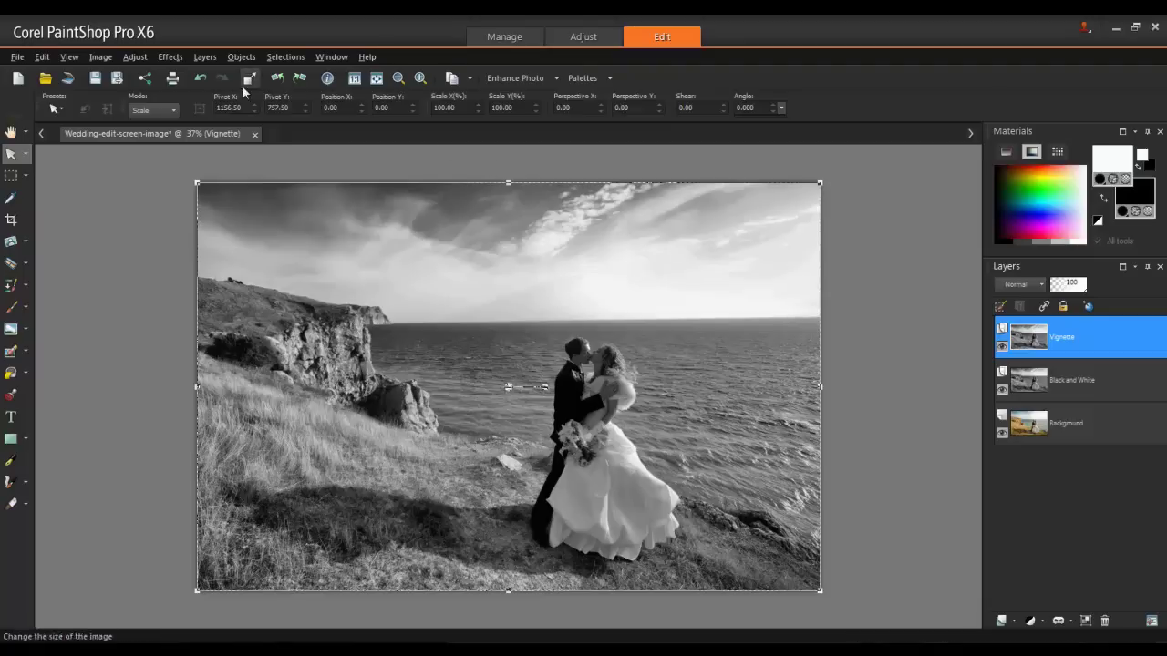
- Show the Instant Effects palette and apply its Vignette effect to the Vignette layer
{"action": "left_click", "coordinate": [69, 57]}
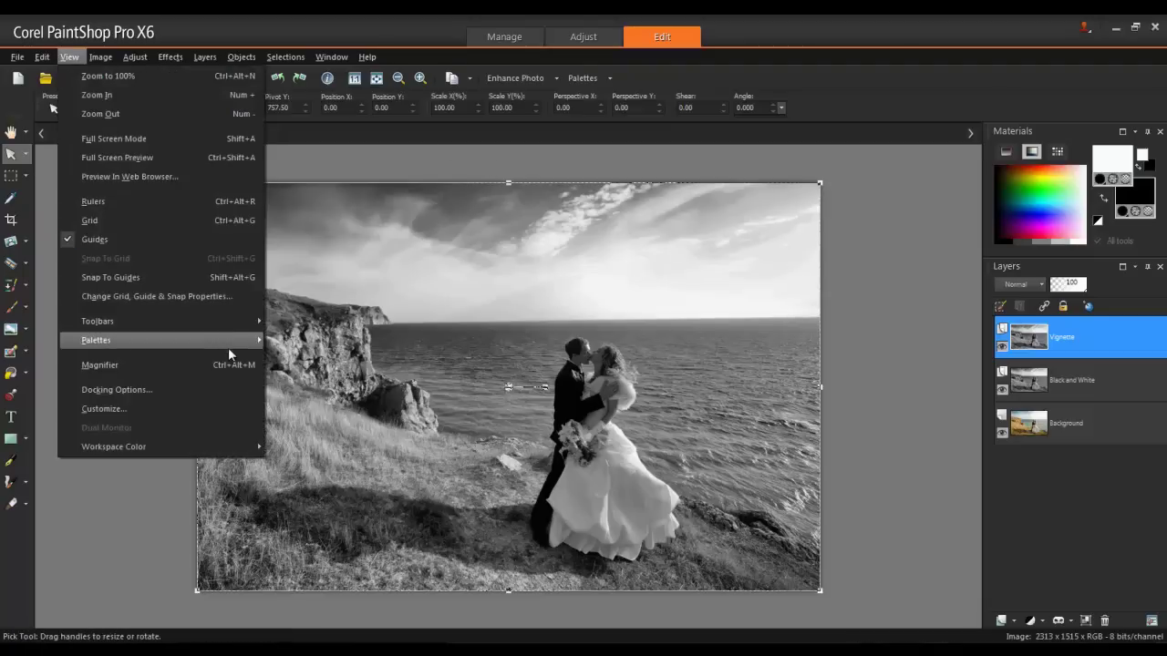
{"action": "mouse_move", "coordinate": [234, 346]}
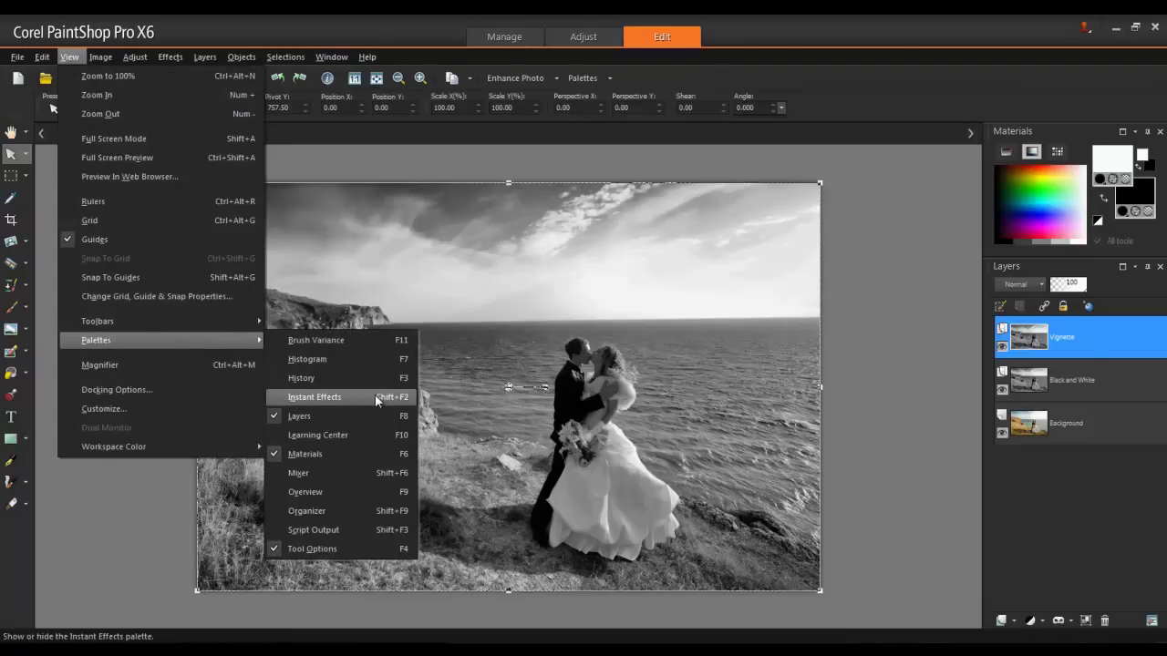
{"action": "left_click", "coordinate": [314, 396]}
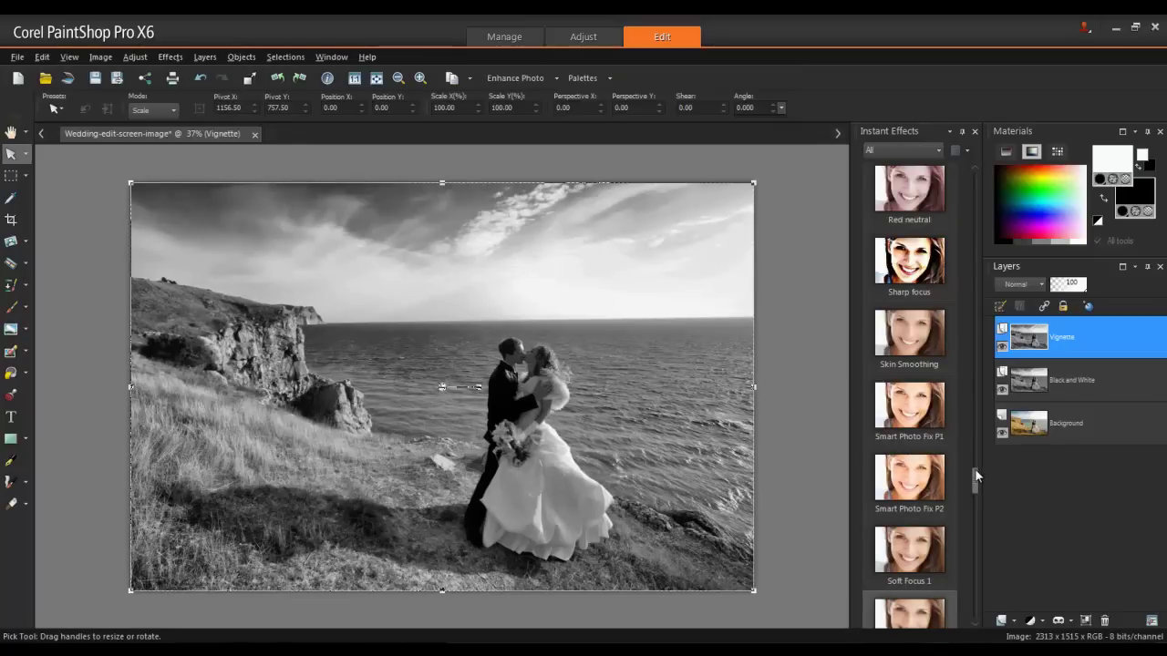
{"action": "left_click_drag", "start_coordinate": [976, 474], "coordinate": [973, 495]}
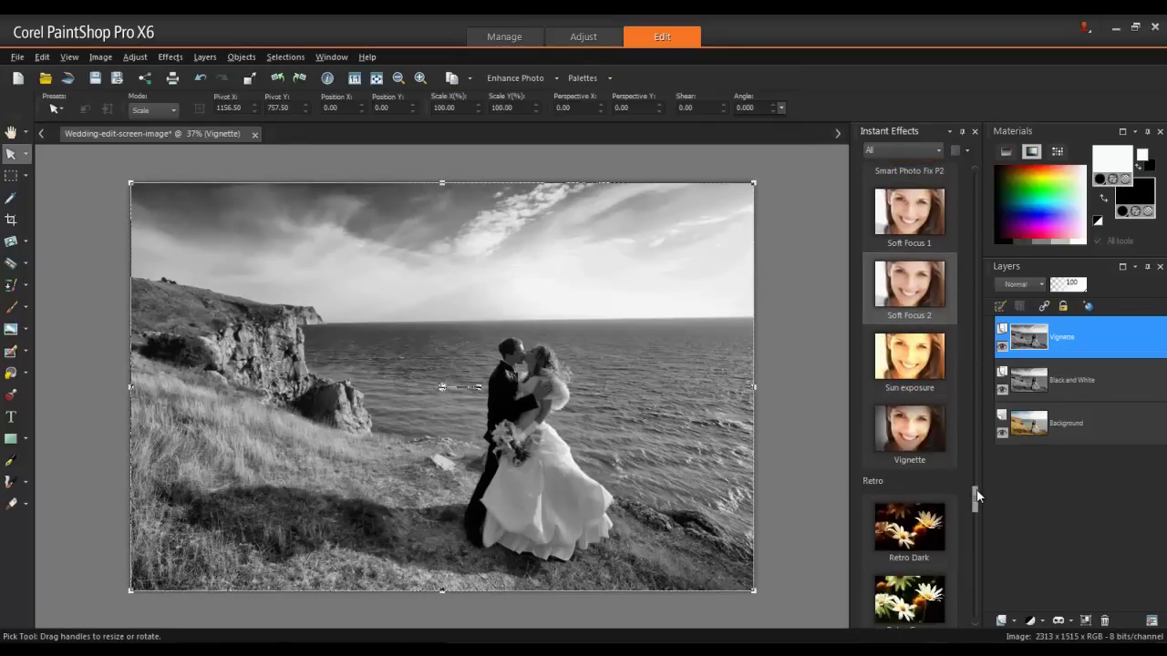
{"action": "double_click", "coordinate": [908, 428]}
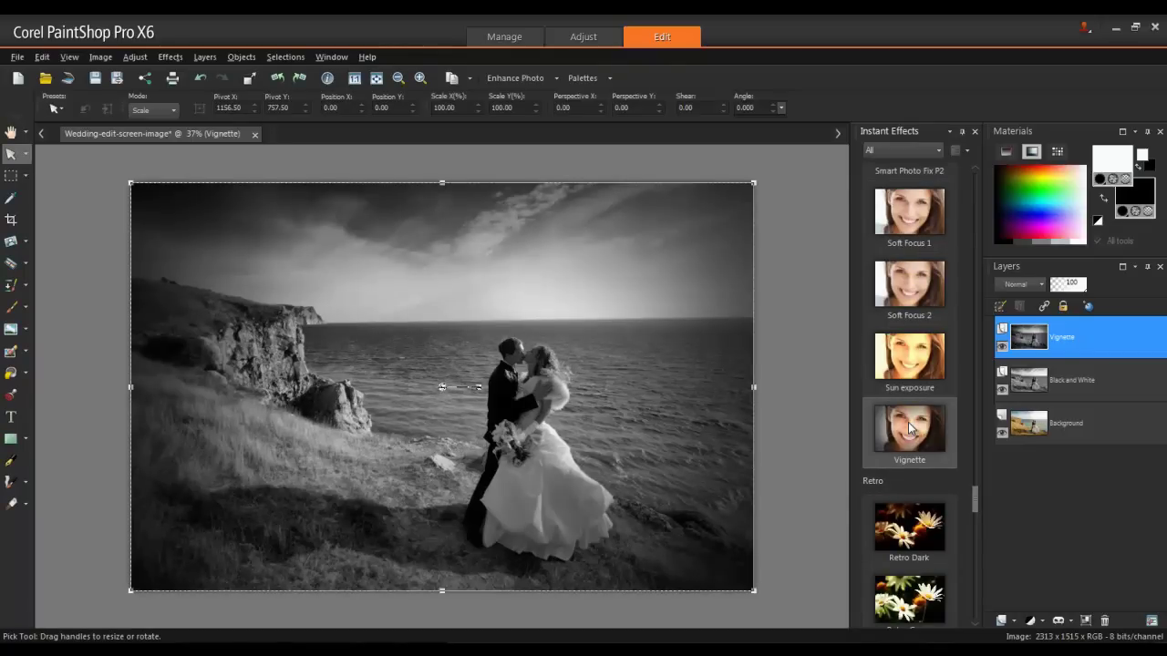
- Duplicate the Background layer and move the copy to the top of the stack
{"action": "left_click", "coordinate": [1118, 422]}
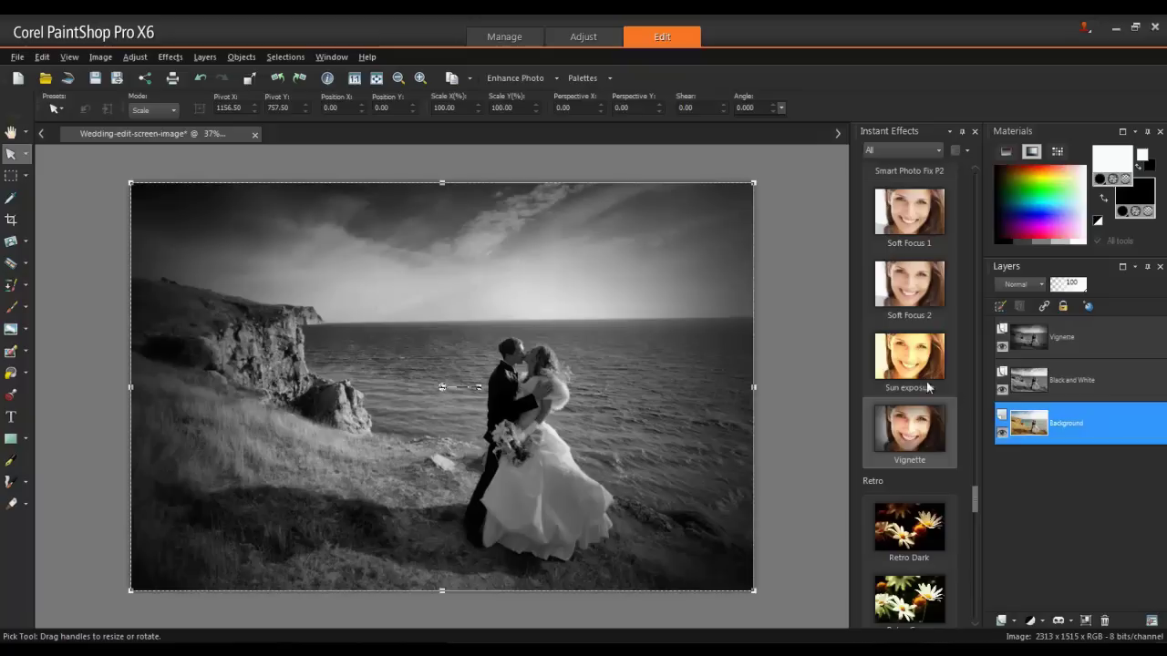
{"action": "left_click", "coordinate": [205, 56]}
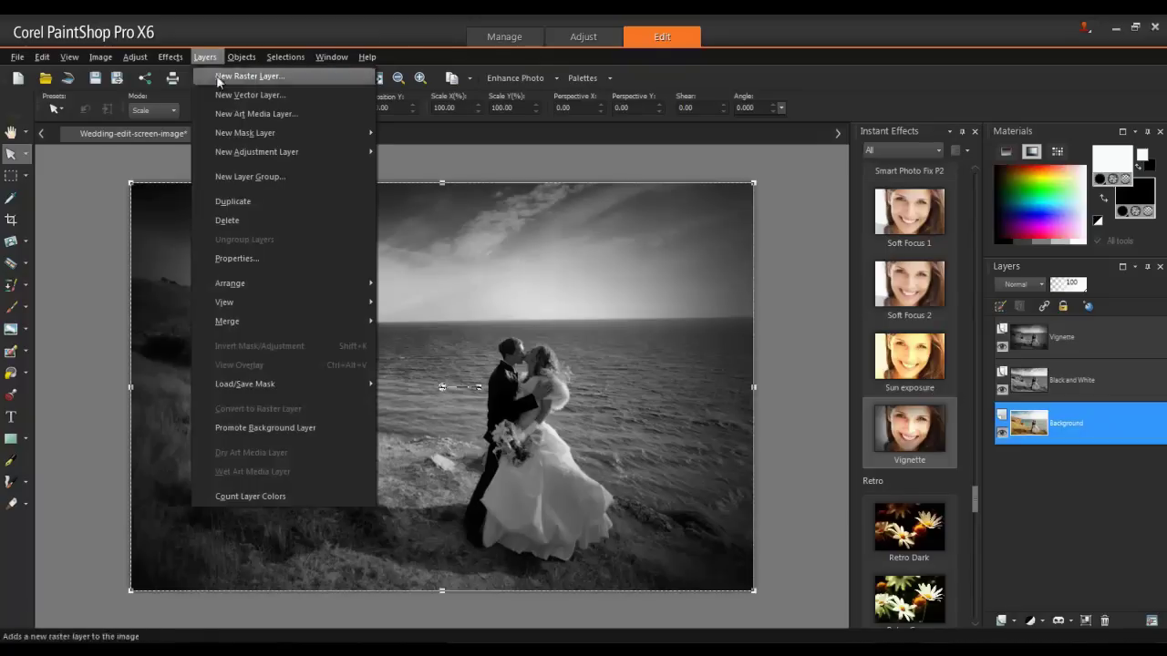
{"action": "left_click", "coordinate": [277, 202]}
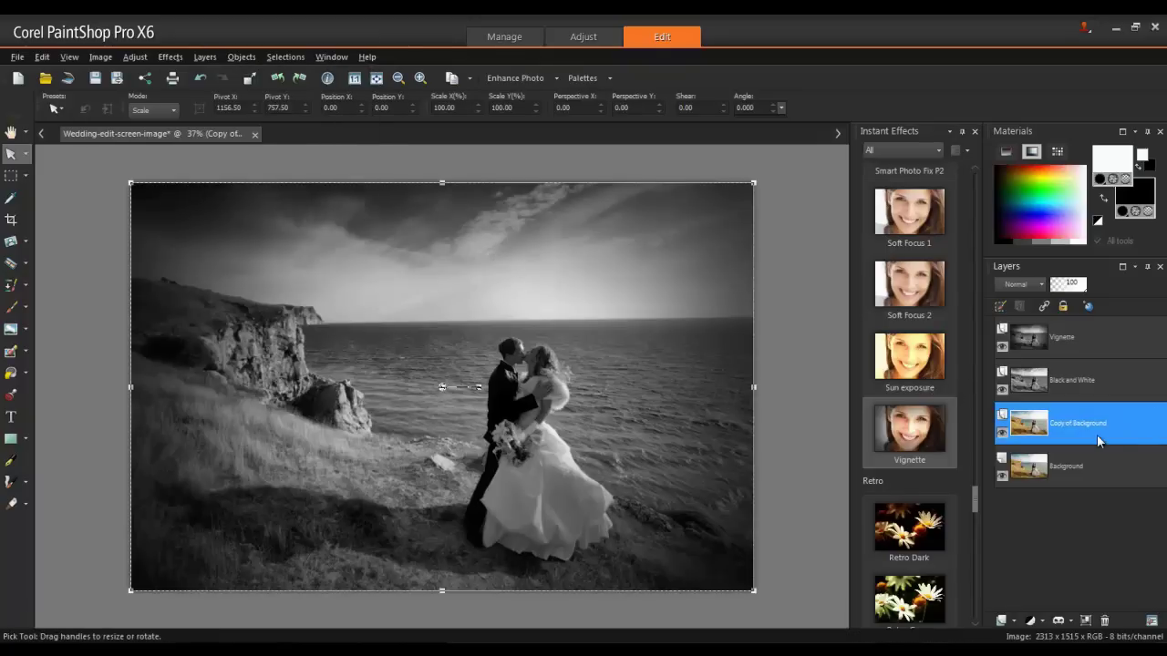
{"action": "mouse_move", "coordinate": [1098, 436]}
{"action": "left_click_drag", "start_coordinate": [1096, 435], "coordinate": [1101, 334]}
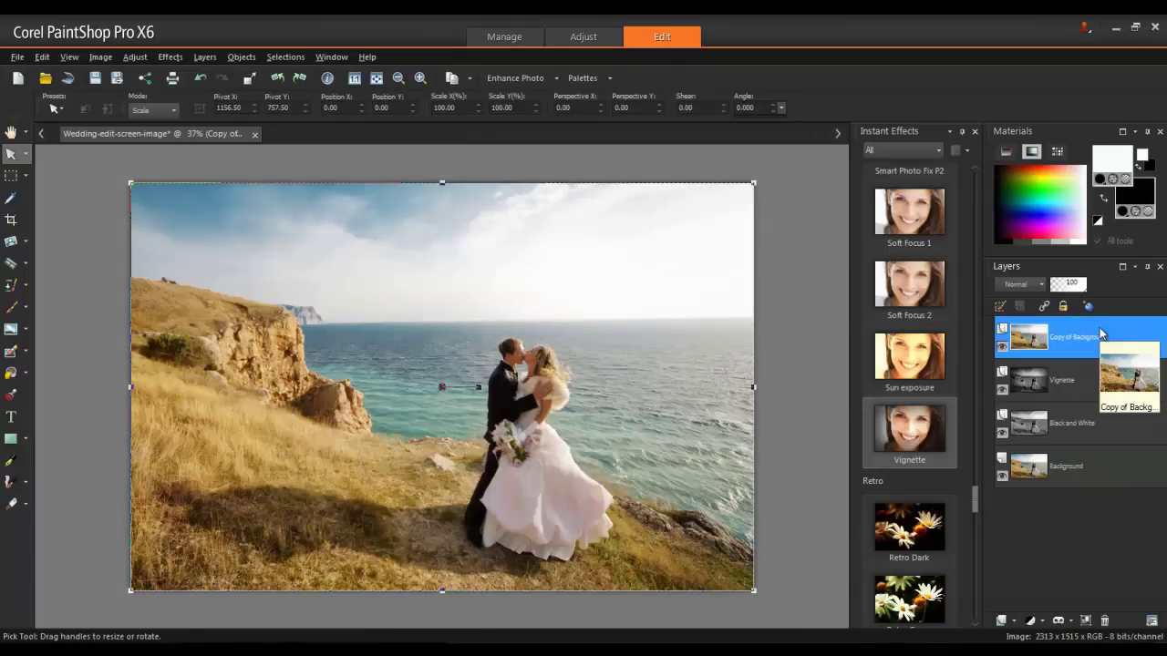
- Rename the top background copy to 'Selective Color'
{"action": "right_click", "coordinate": [1084, 341]}
{"action": "left_click", "coordinate": [1057, 412]}
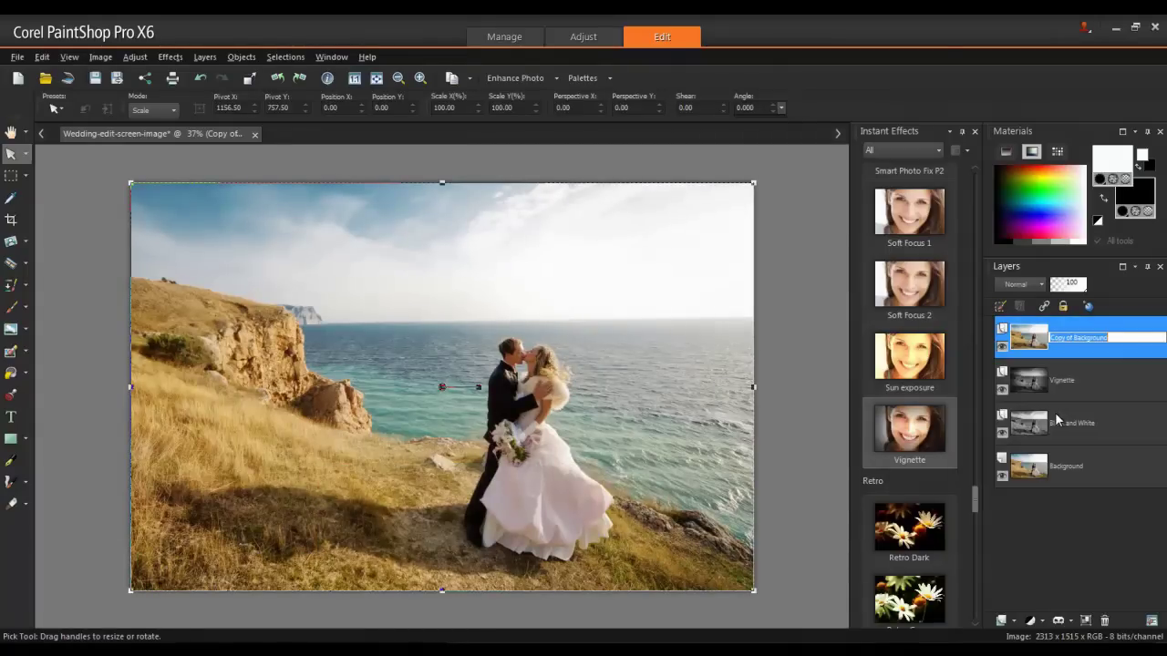
{"action": "type", "text": "Selective Color"}
{"action": "key", "text": "Return"}
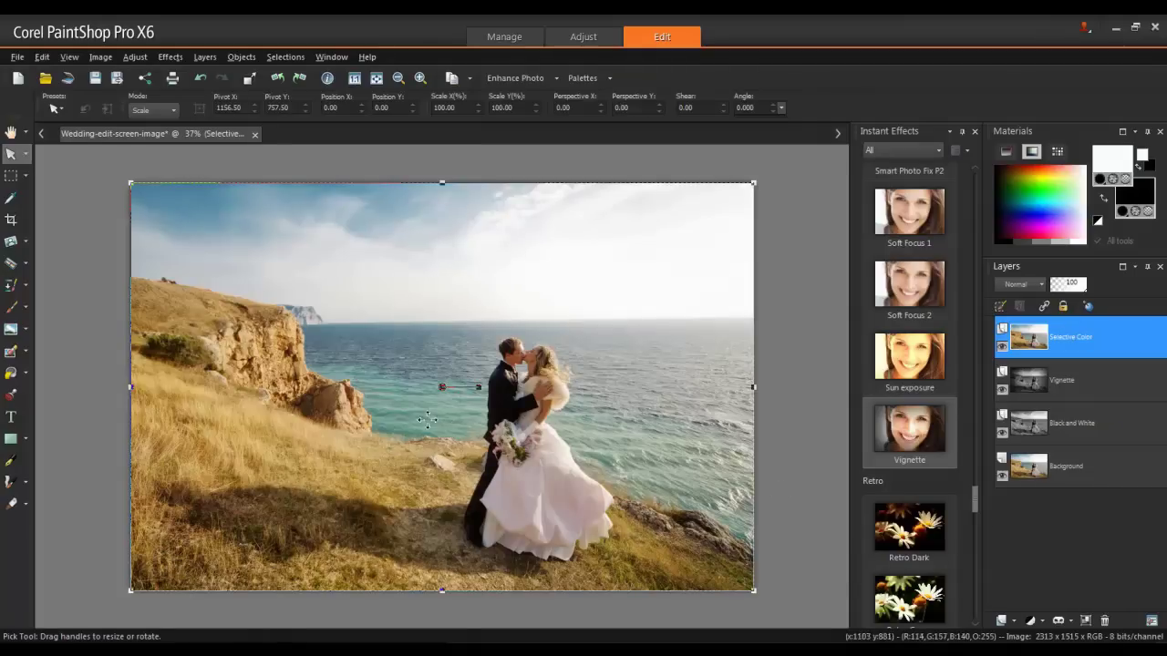
- Set up the Smart Selection Brush in Add mode with size 120
{"action": "left_click", "coordinate": [28, 179]}
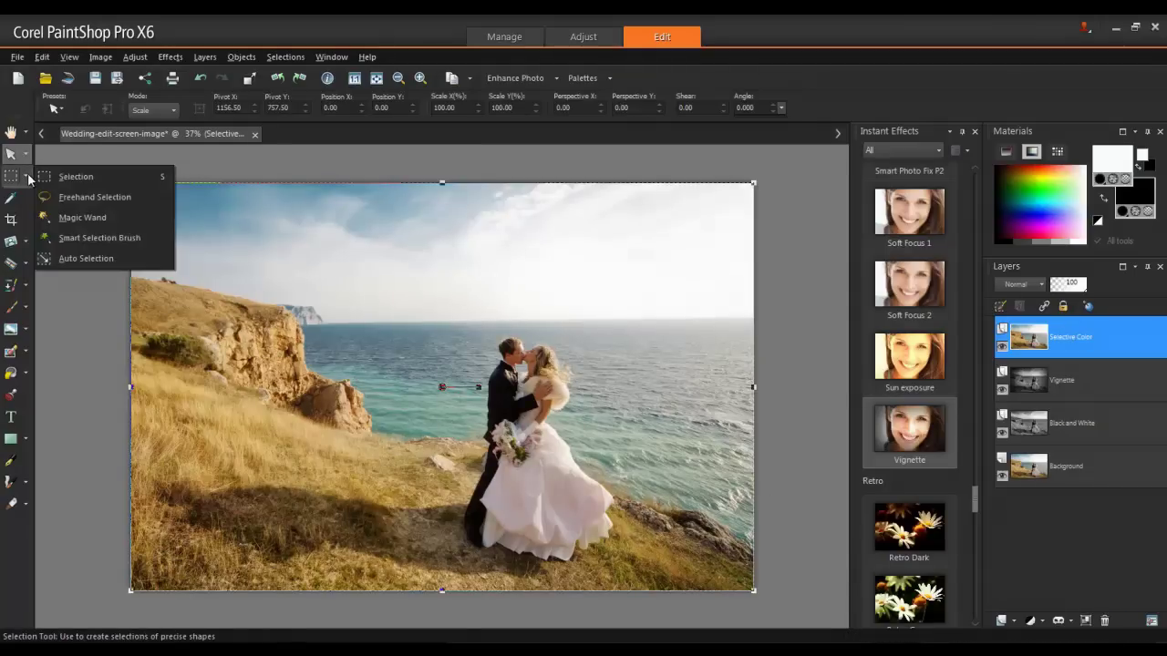
{"action": "left_click", "coordinate": [107, 238]}
{"action": "left_click", "coordinate": [141, 111]}
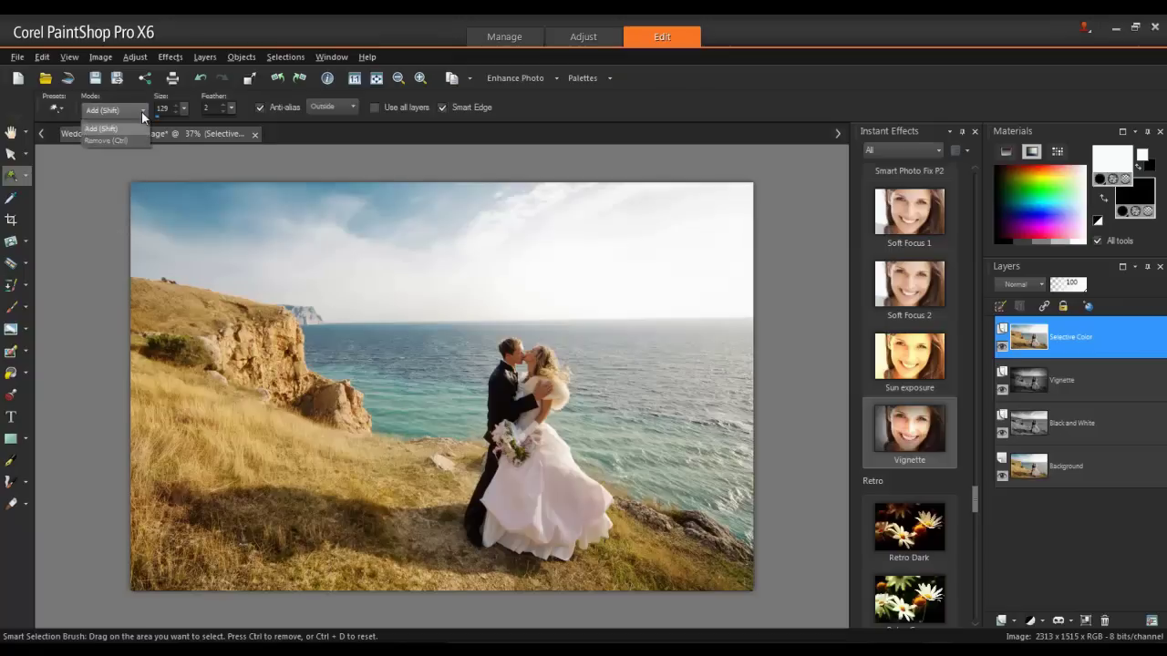
{"action": "left_click", "coordinate": [120, 138]}
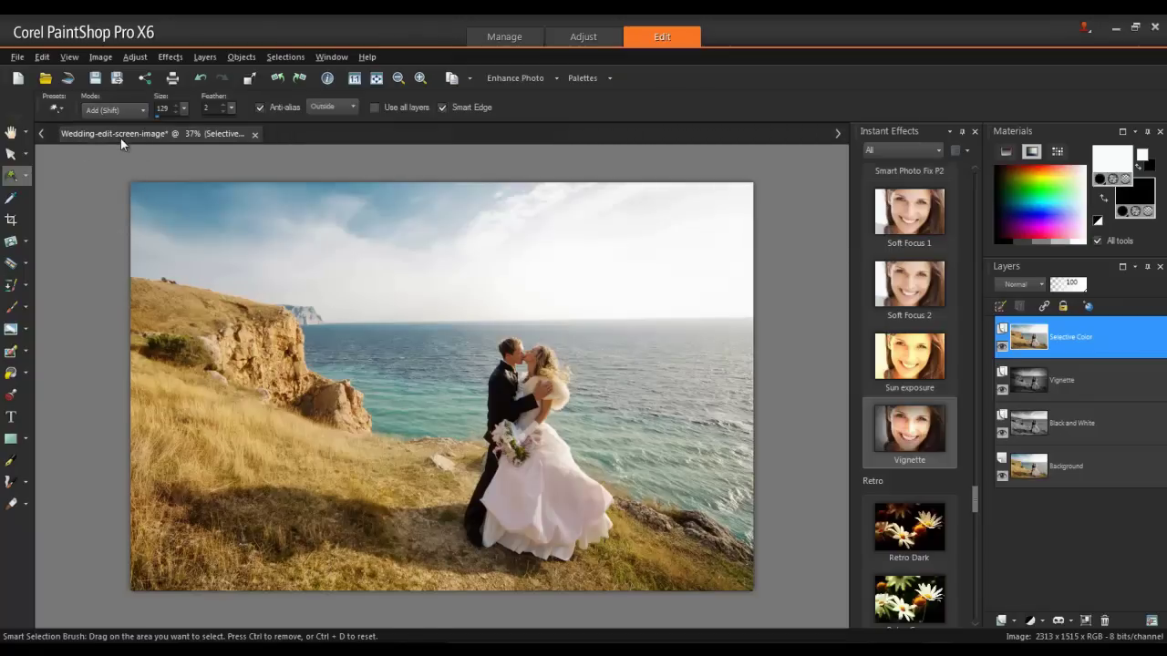
{"action": "double_click", "coordinate": [166, 108]}
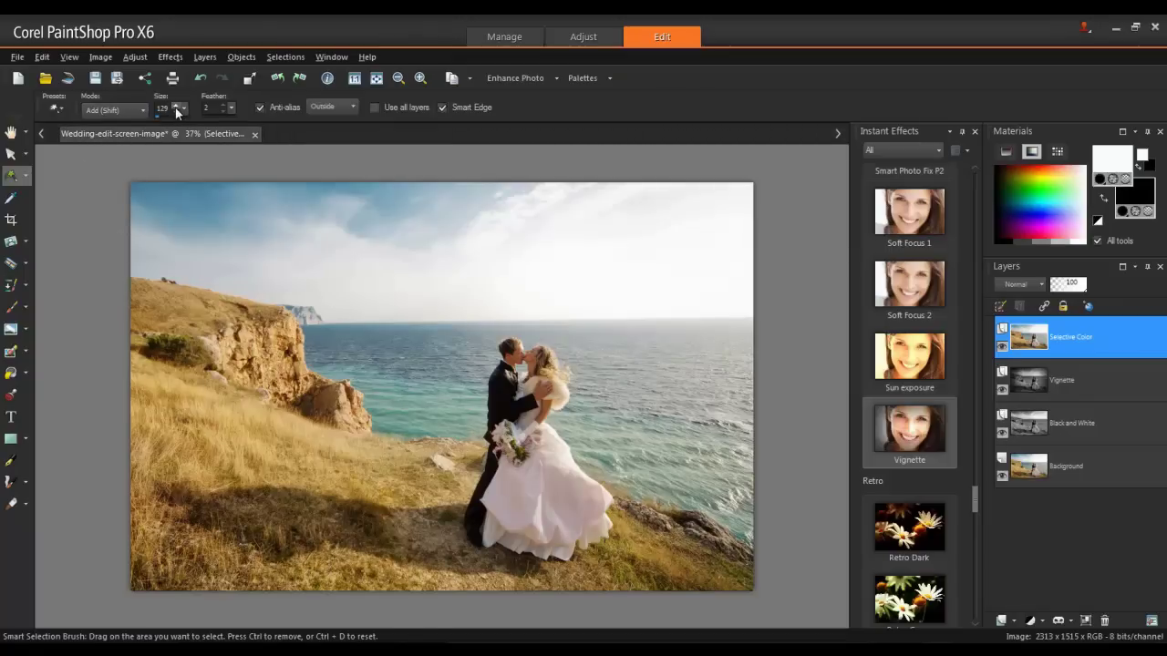
{"action": "type", "text": "120"}
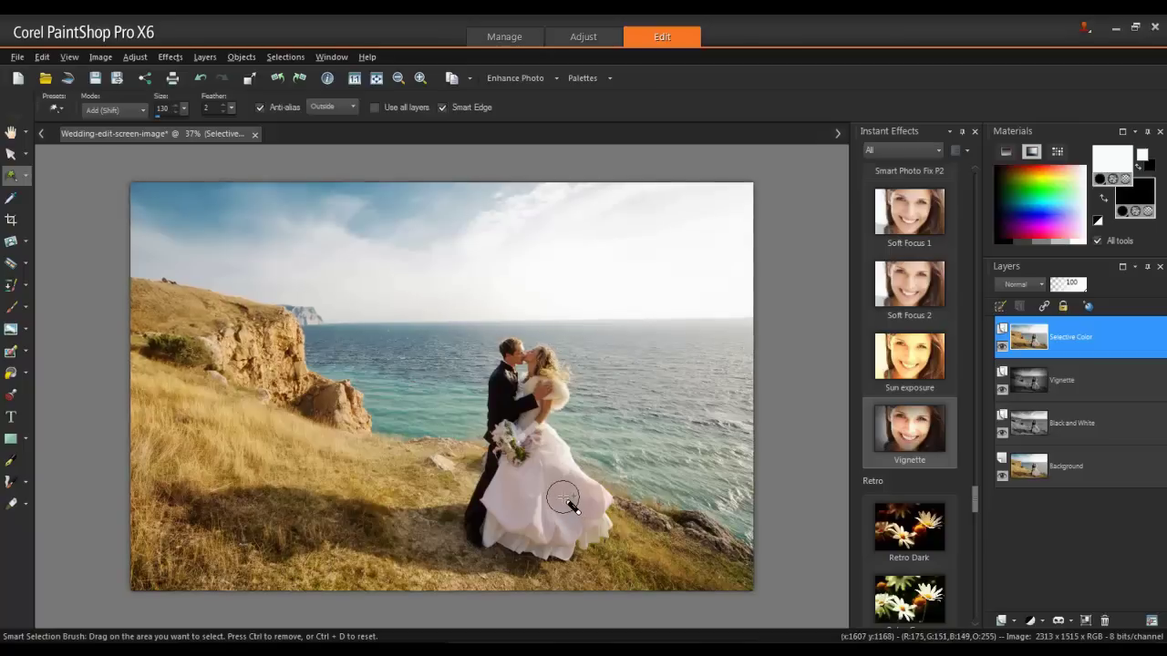
- Brush a selection over the bride's dress, refine the upper dress, and add the groom's legs
{"action": "left_click_drag", "start_coordinate": [565, 502], "coordinate": [563, 470]}
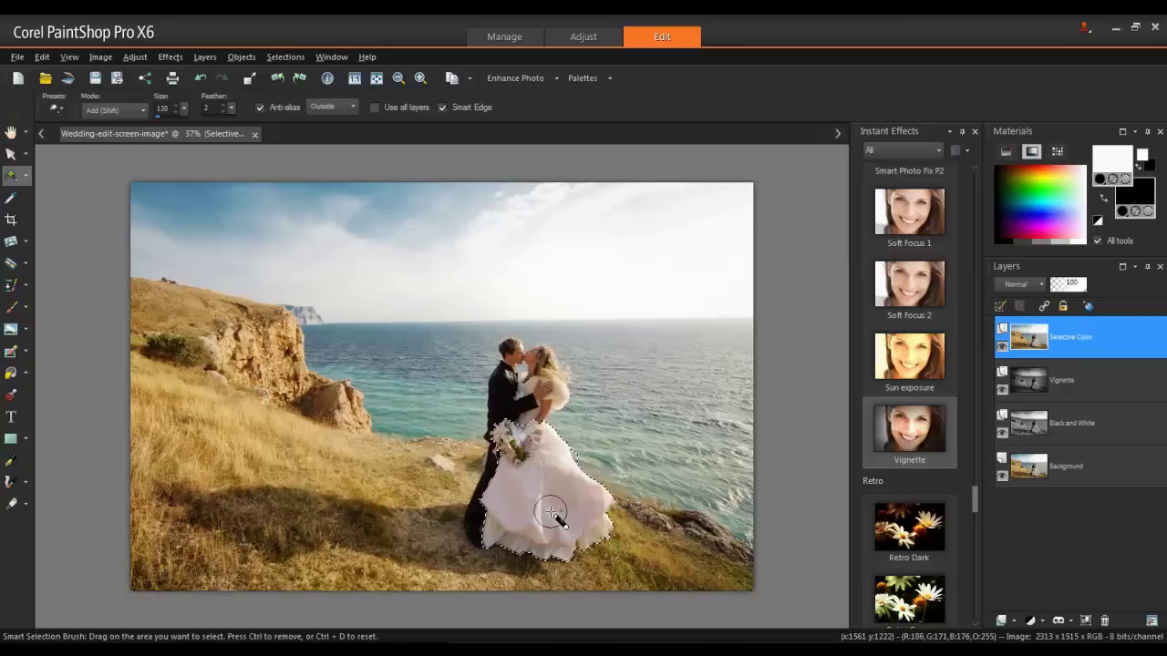
{"action": "key", "text": "ctrl+d"}
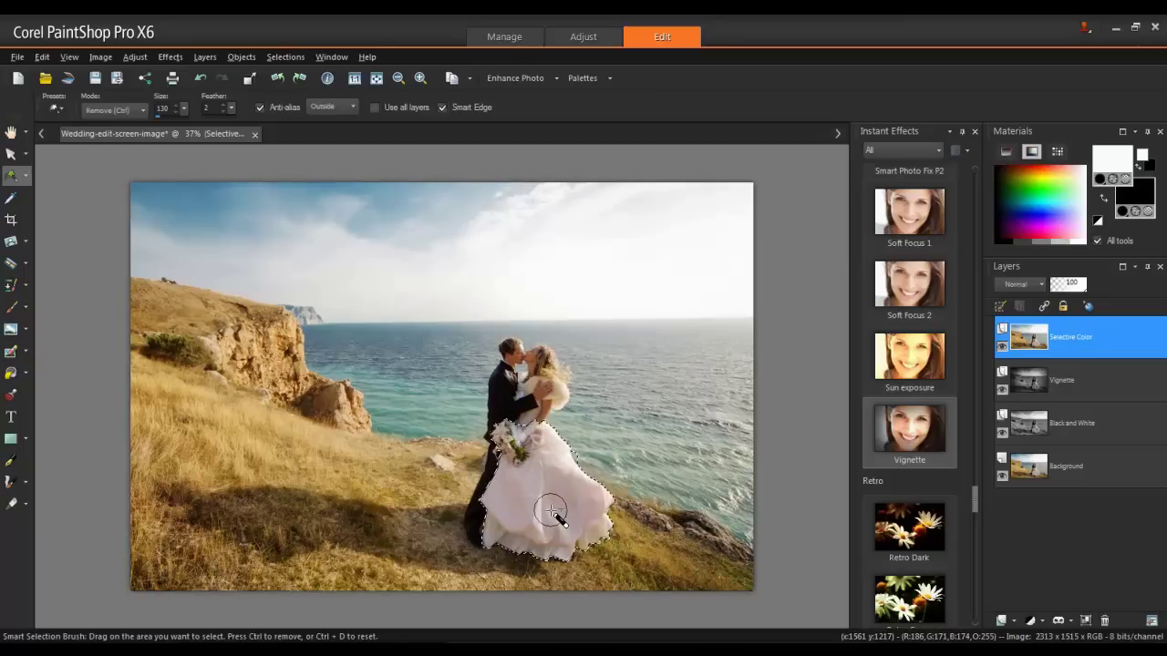
{"action": "left_click_drag", "start_coordinate": [551, 515], "coordinate": [553, 470]}
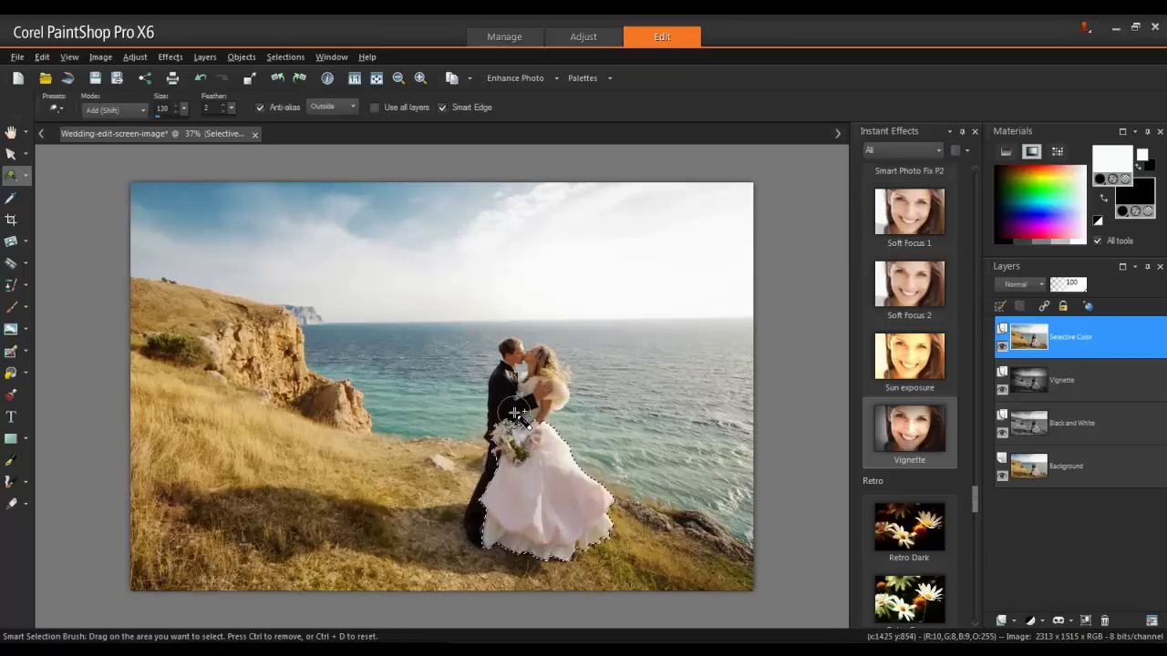
{"action": "mouse_move", "coordinate": [515, 413]}
{"action": "left_mouse_down"}
{"action": "mouse_move", "coordinate": [509, 365]}
{"action": "mouse_move", "coordinate": [529, 392]}
{"action": "left_mouse_up"}
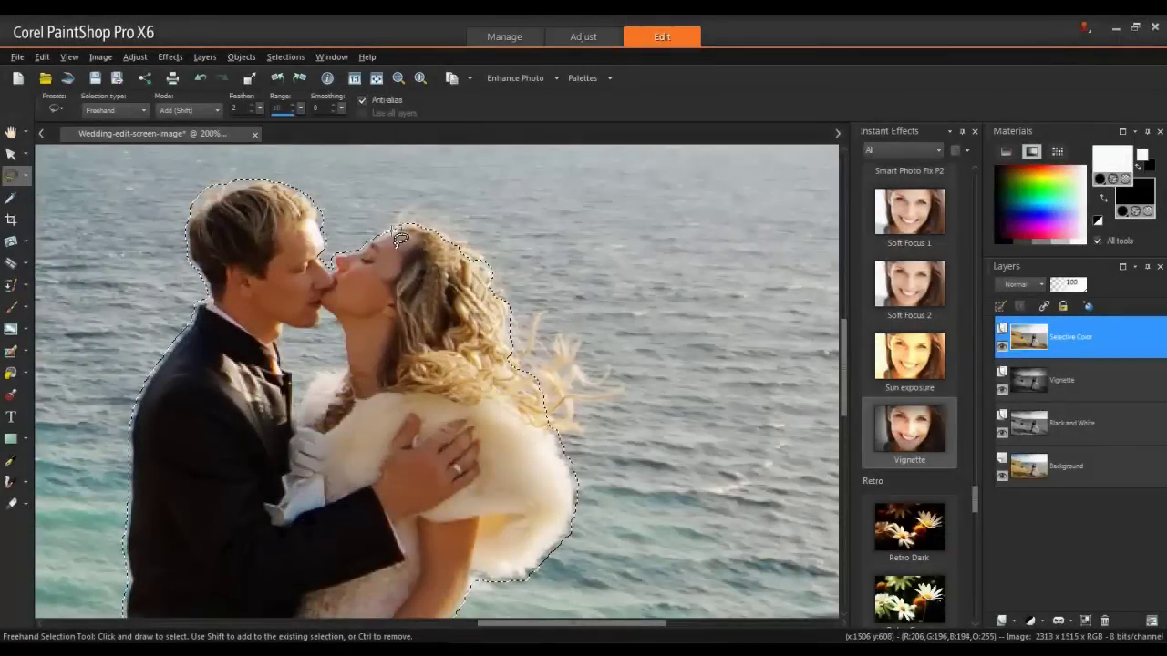
- Trace around the couple's heads, hair and shoulders to add them to the selection
{"action": "mouse_move", "coordinate": [398, 222]}
{"action": "left_mouse_down"}
{"action": "mouse_move", "coordinate": [480, 248]}
{"action": "mouse_move", "coordinate": [522, 319]}
{"action": "mouse_move", "coordinate": [546, 312]}
{"action": "mouse_move", "coordinate": [549, 330]}
{"action": "mouse_move", "coordinate": [589, 339]}
{"action": "mouse_move", "coordinate": [616, 365]}
{"action": "left_mouse_up"}
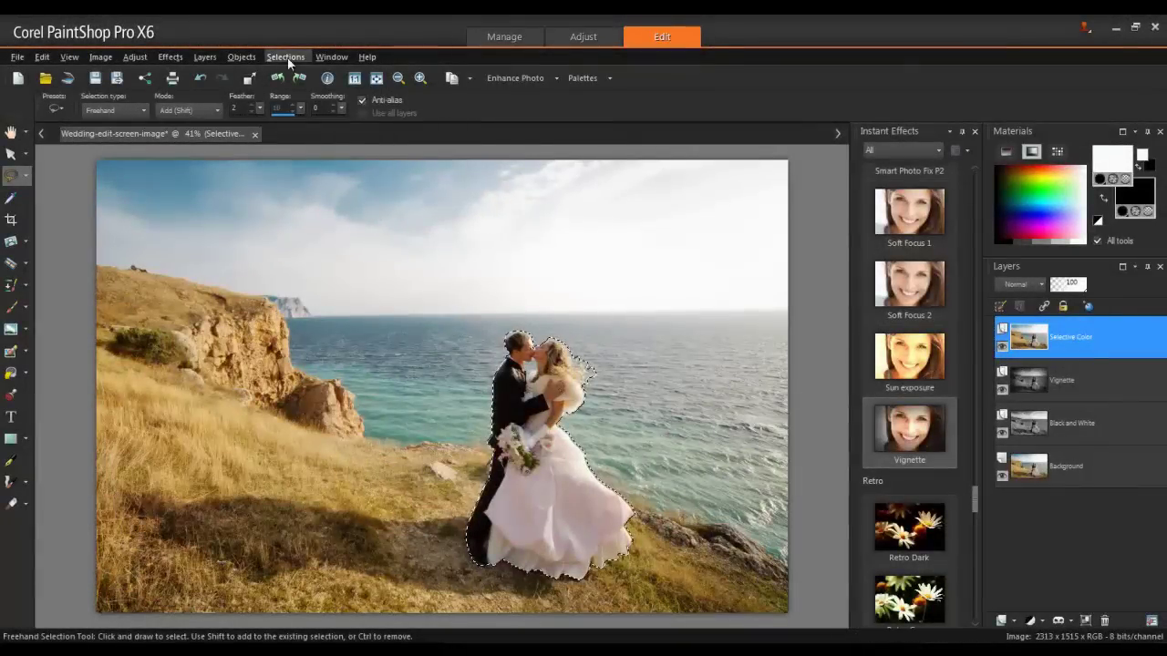
- Invert the selection and delete the surrounding background from the Selective Color layer
{"action": "left_click", "coordinate": [285, 57]}
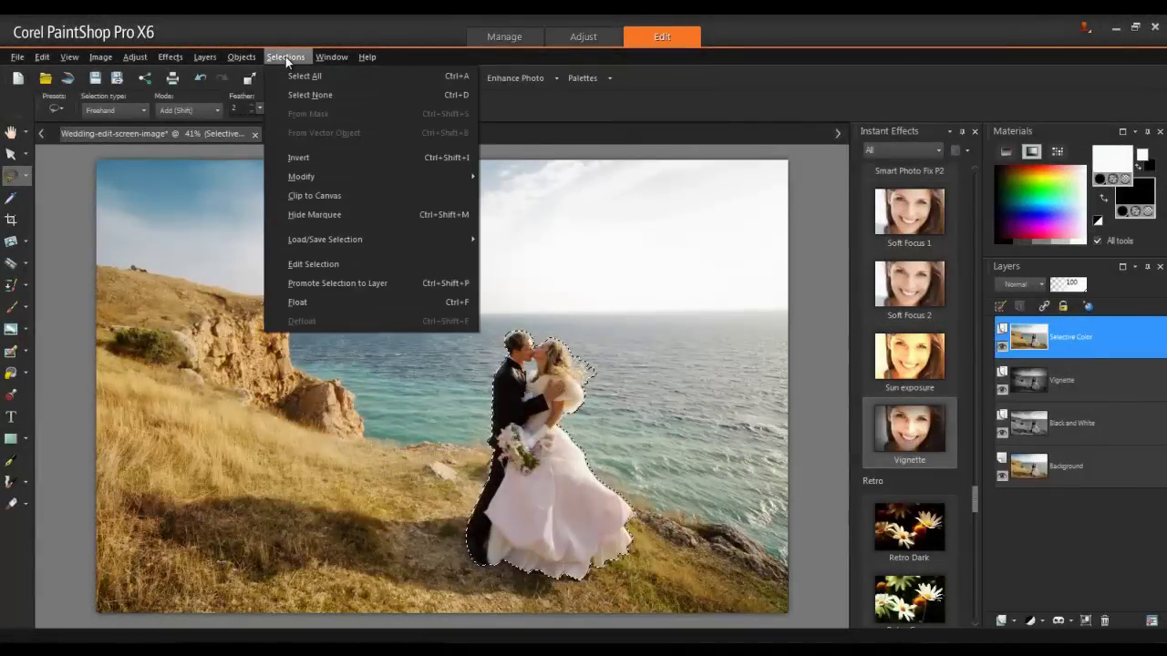
{"action": "left_click", "coordinate": [367, 158]}
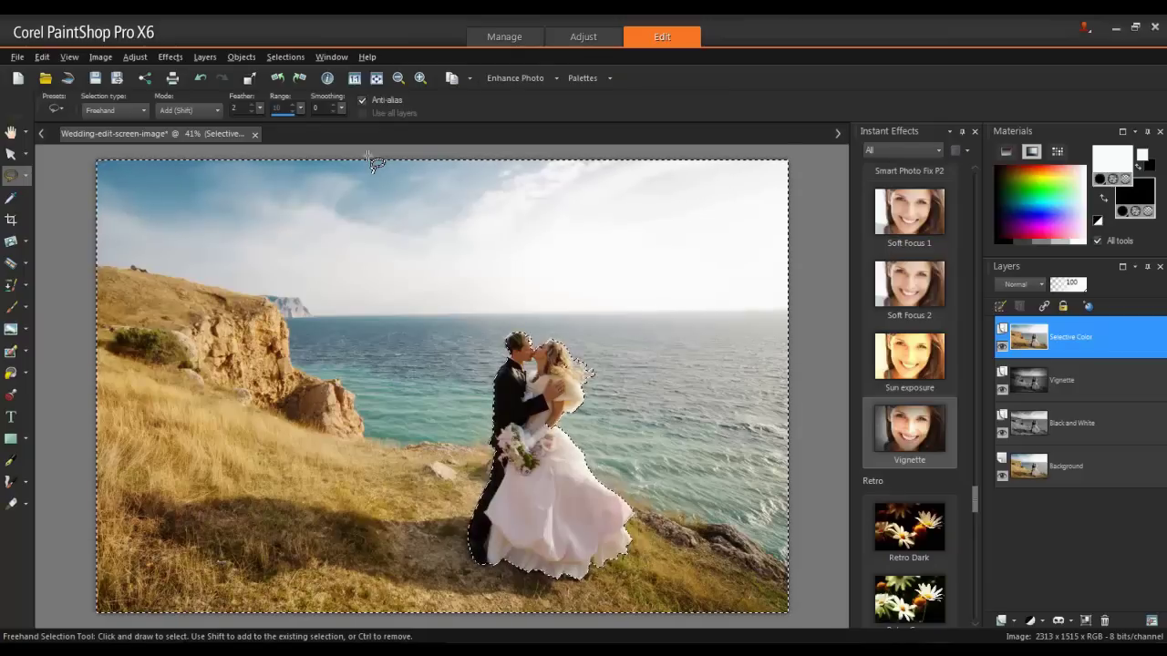
{"action": "key", "text": "Delete"}
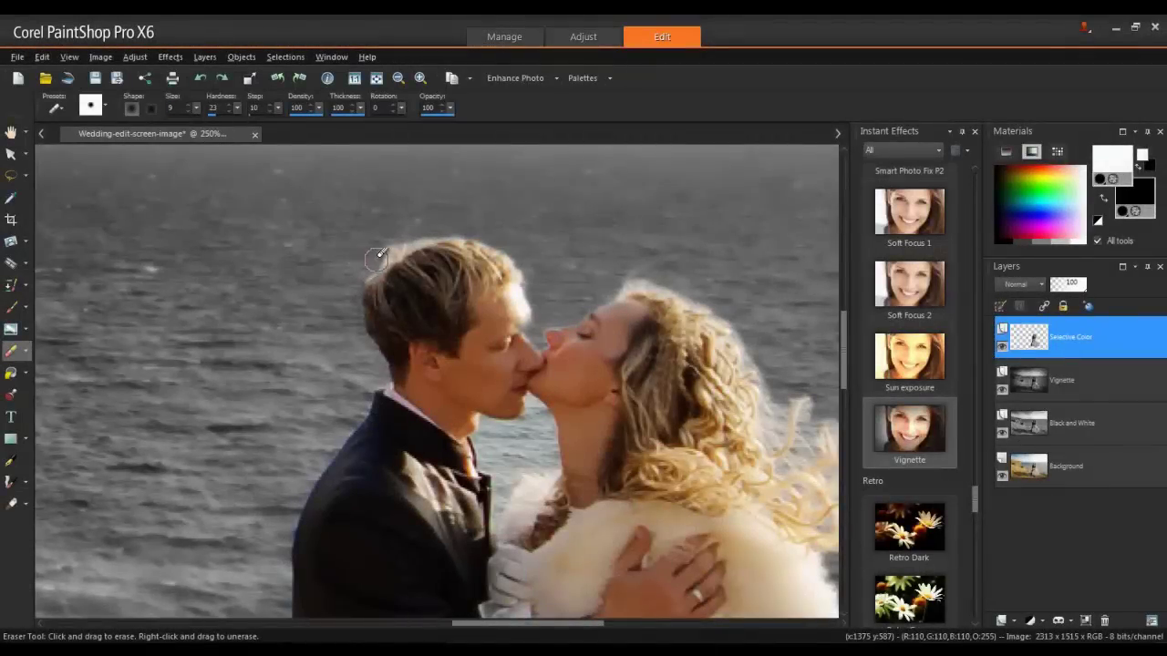
- Erase the leftover colour fringe along the edge of the groom's hair
{"action": "mouse_move", "coordinate": [398, 245]}
{"action": "left_mouse_down"}
{"action": "mouse_move", "coordinate": [445, 225]}
{"action": "mouse_move", "coordinate": [363, 269]}
{"action": "left_mouse_up"}
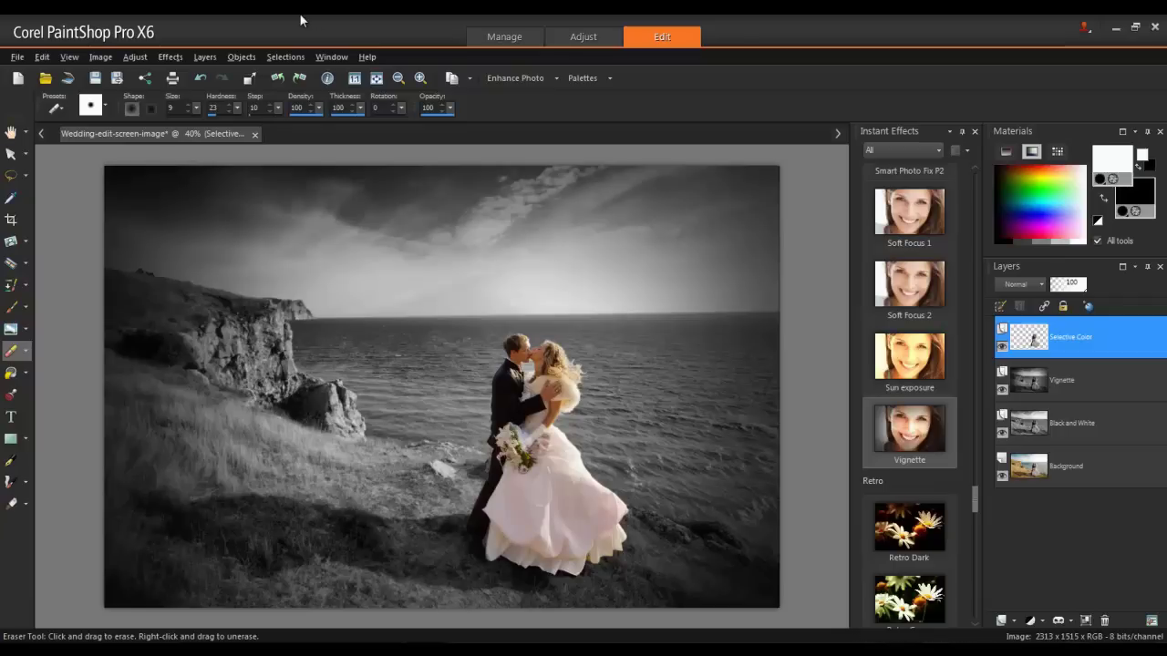
- Duplicate Selective Color and set the copy to Soft Light blend mode at 55 opacity
{"action": "left_click", "coordinate": [201, 56]}
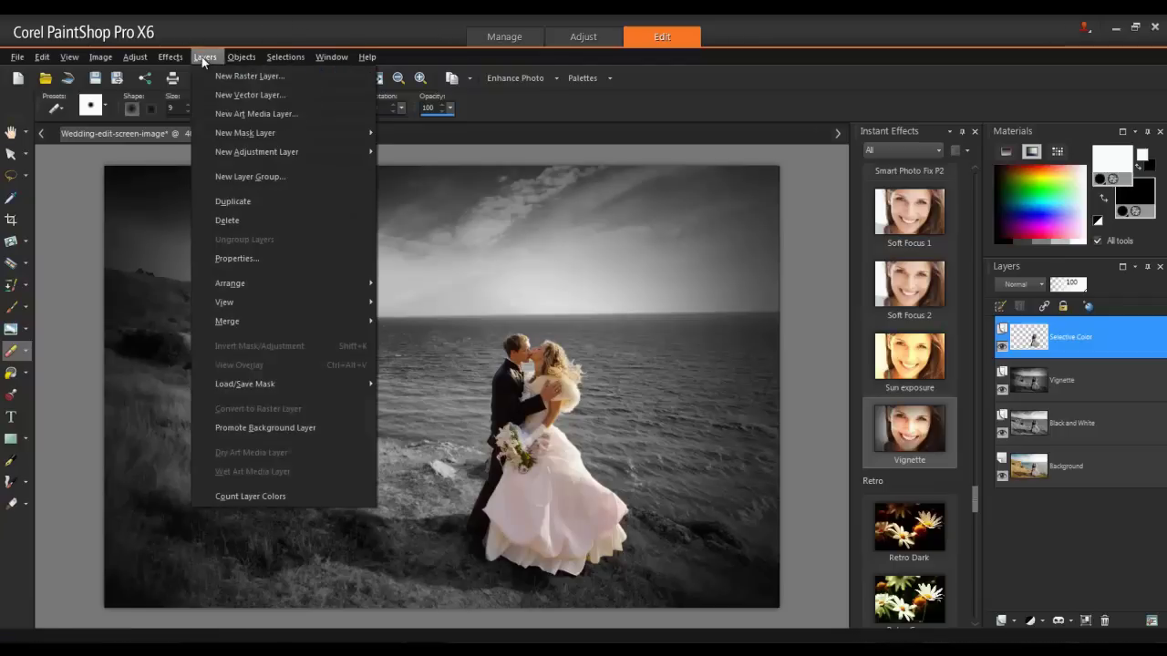
{"action": "left_click", "coordinate": [245, 202]}
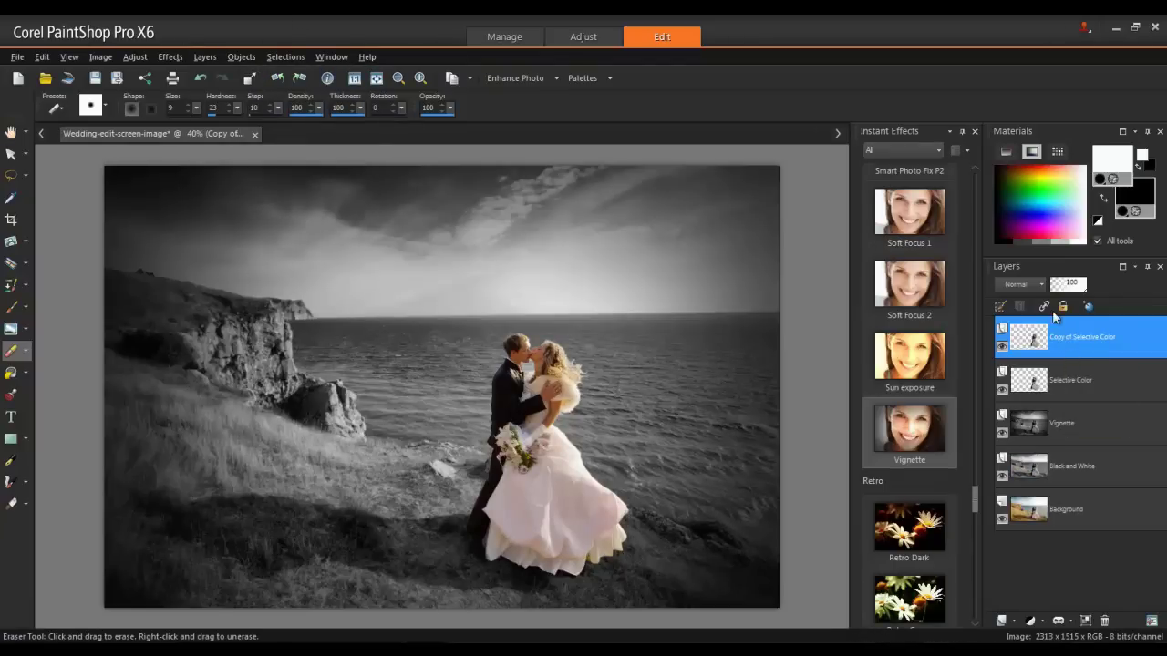
{"action": "left_click", "coordinate": [1040, 283]}
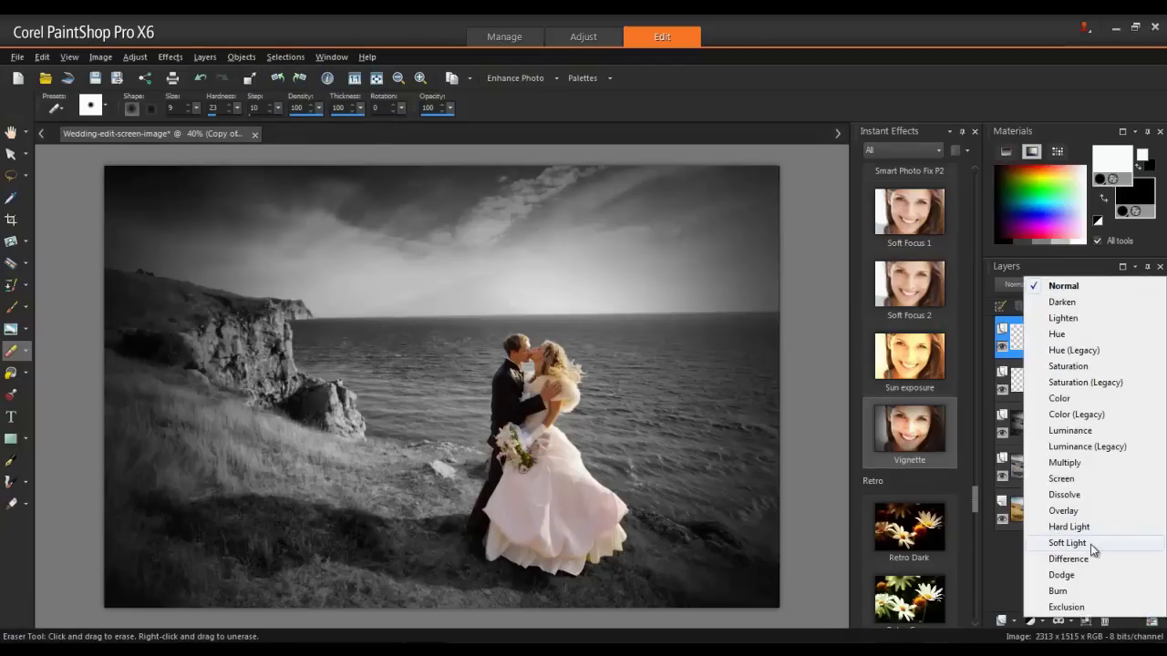
{"action": "left_click", "coordinate": [1068, 542]}
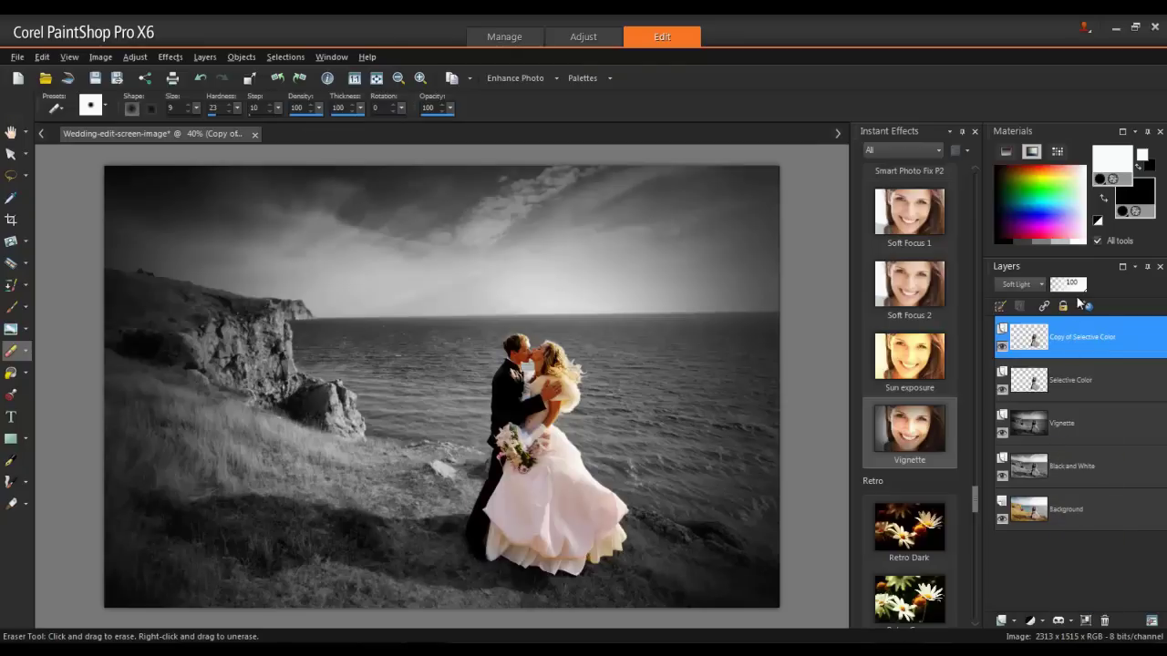
{"action": "left_click_drag", "start_coordinate": [1085, 292], "coordinate": [1072, 294]}
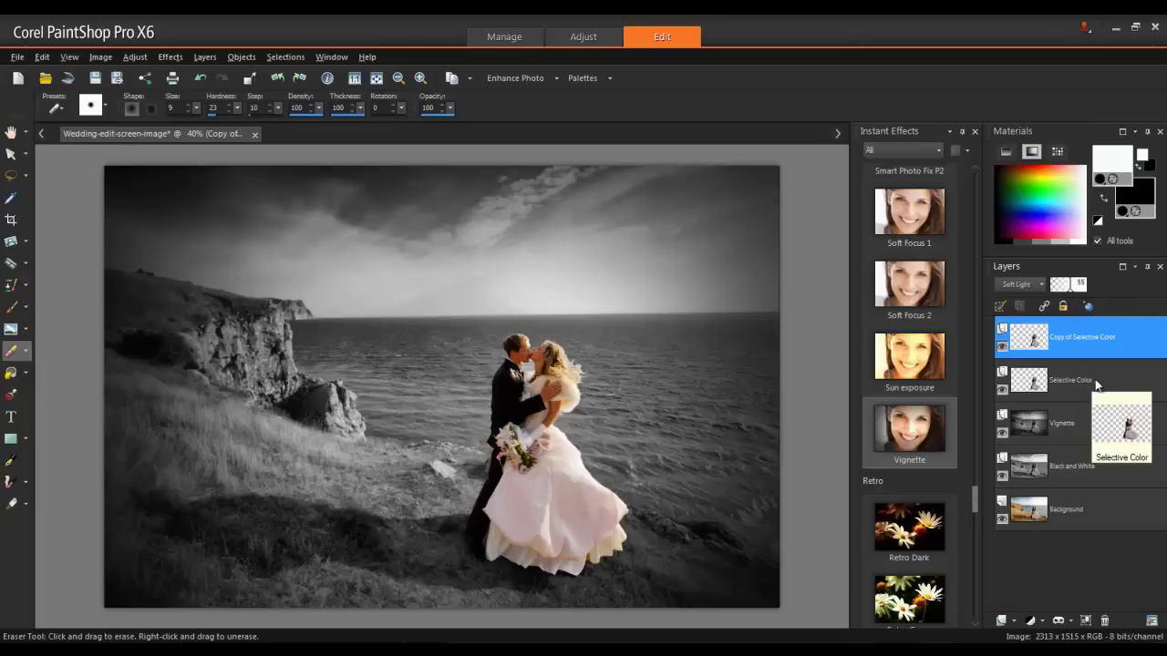
{"action": "mouse_move", "coordinate": [1108, 403]}
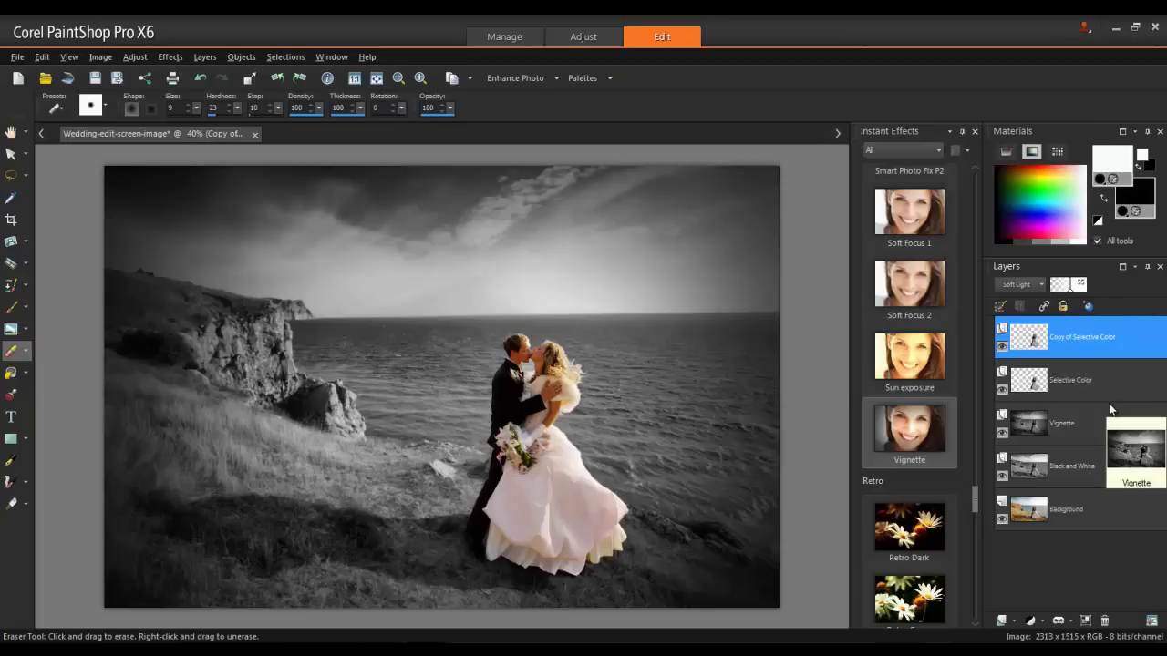
- Save the layered photo as 'Final Project' in PSPIMAGE format in the Adding Drama folder
{"action": "left_click", "coordinate": [17, 57]}
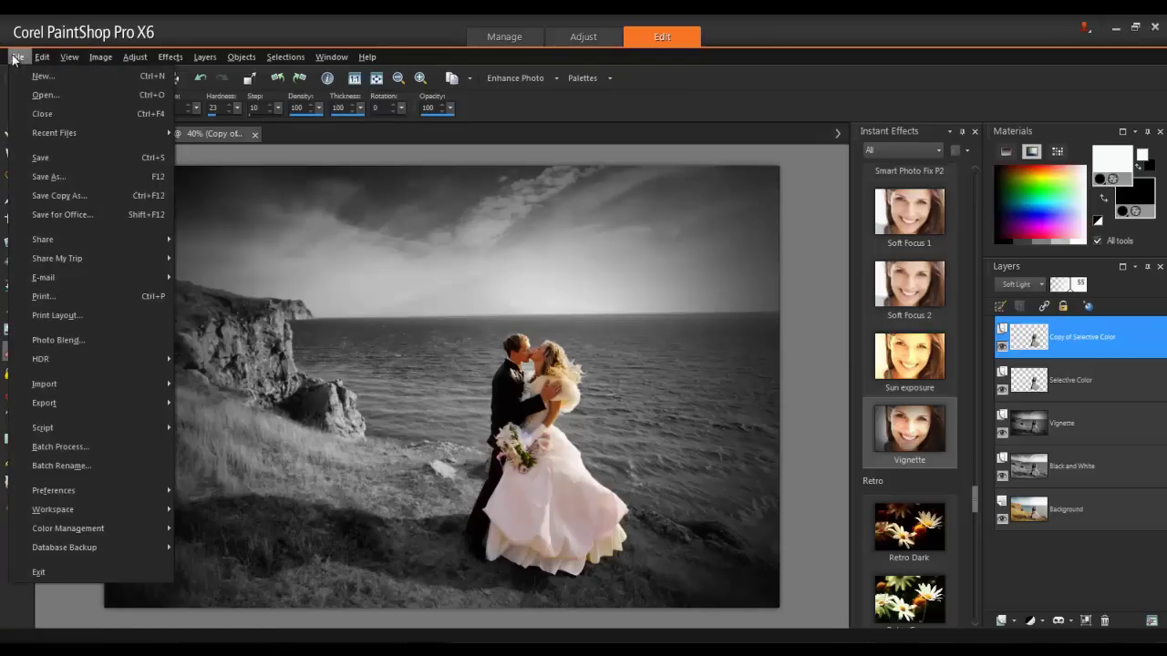
{"action": "left_click", "coordinate": [88, 176]}
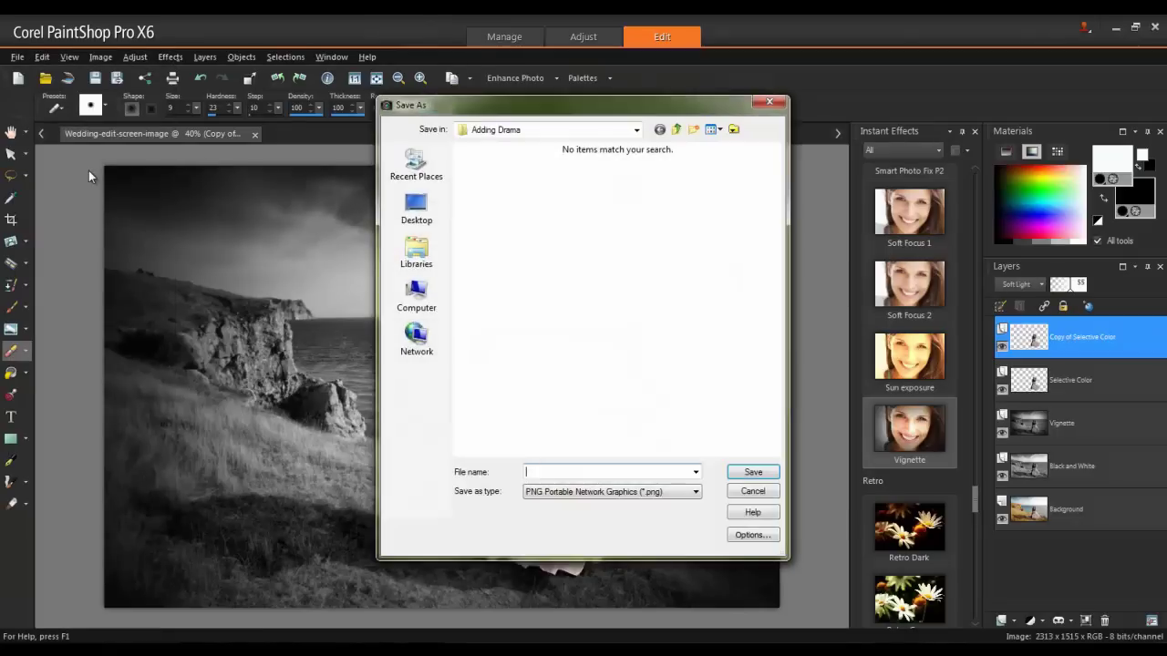
{"action": "left_click", "coordinate": [598, 492]}
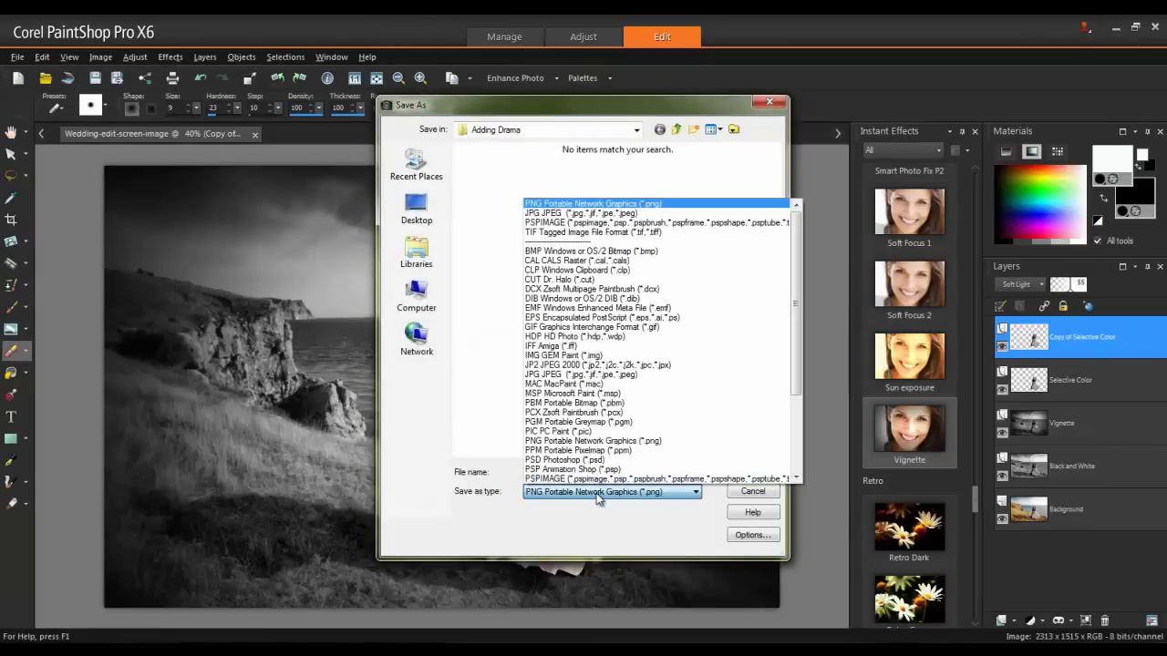
{"action": "left_click", "coordinate": [641, 223]}
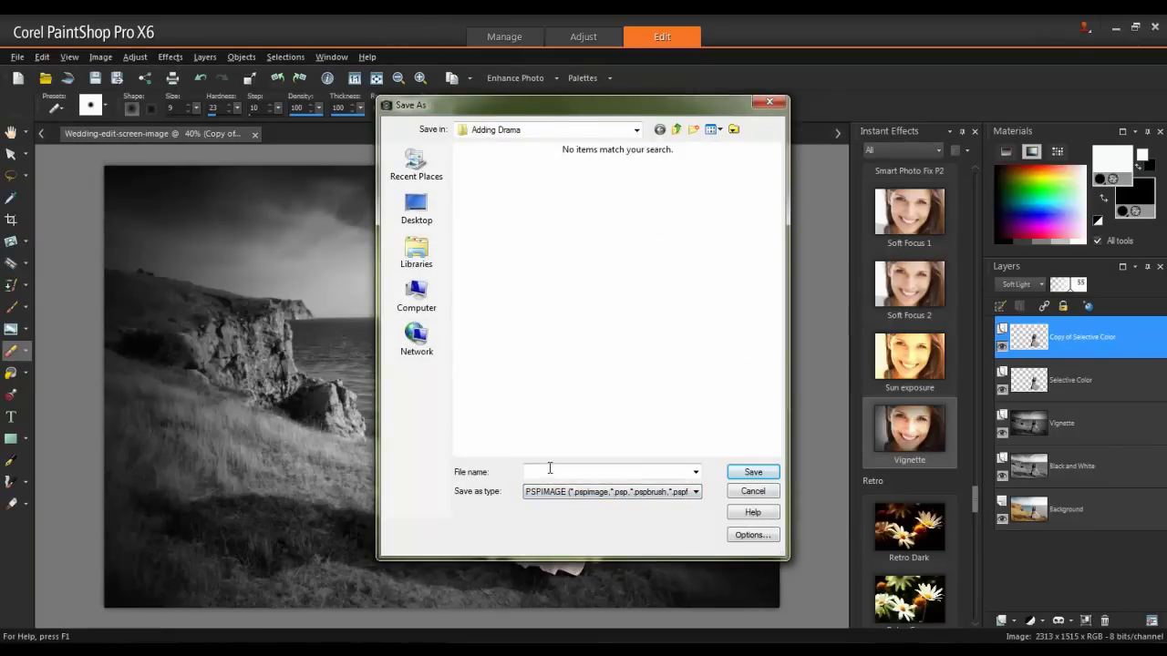
{"action": "type", "text": "Final Project"}
{"action": "left_click", "coordinate": [749, 474]}
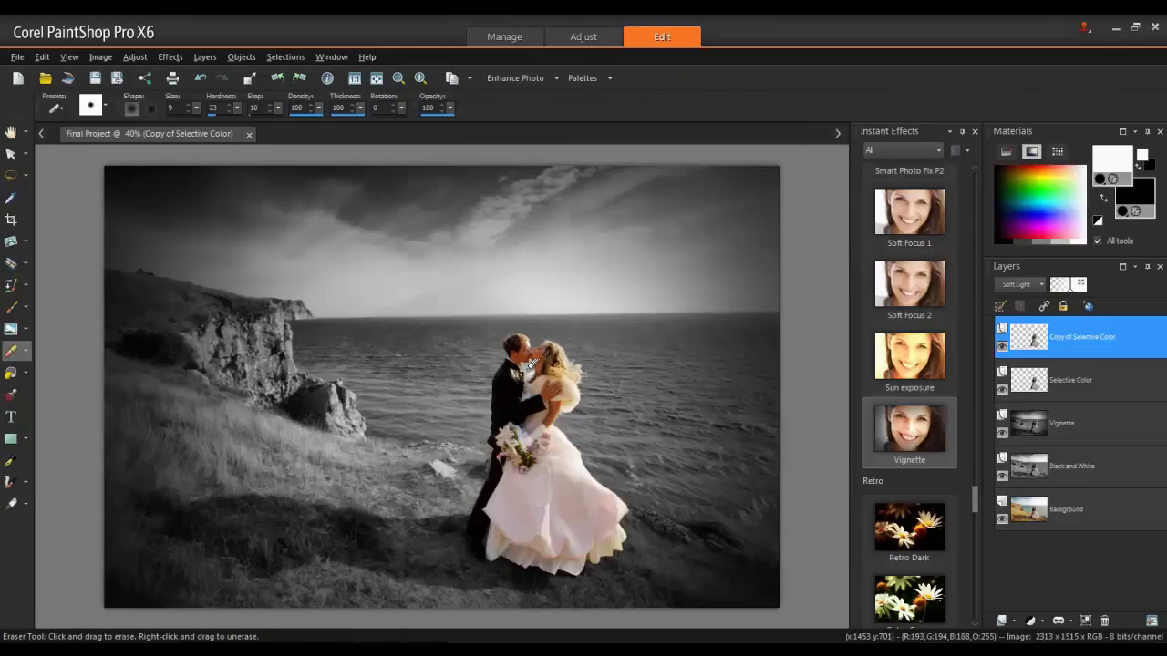
- Save a merged JPEG copy, Final Project.jpg, accepting the flattened-image warning
{"action": "left_click", "coordinate": [17, 56]}
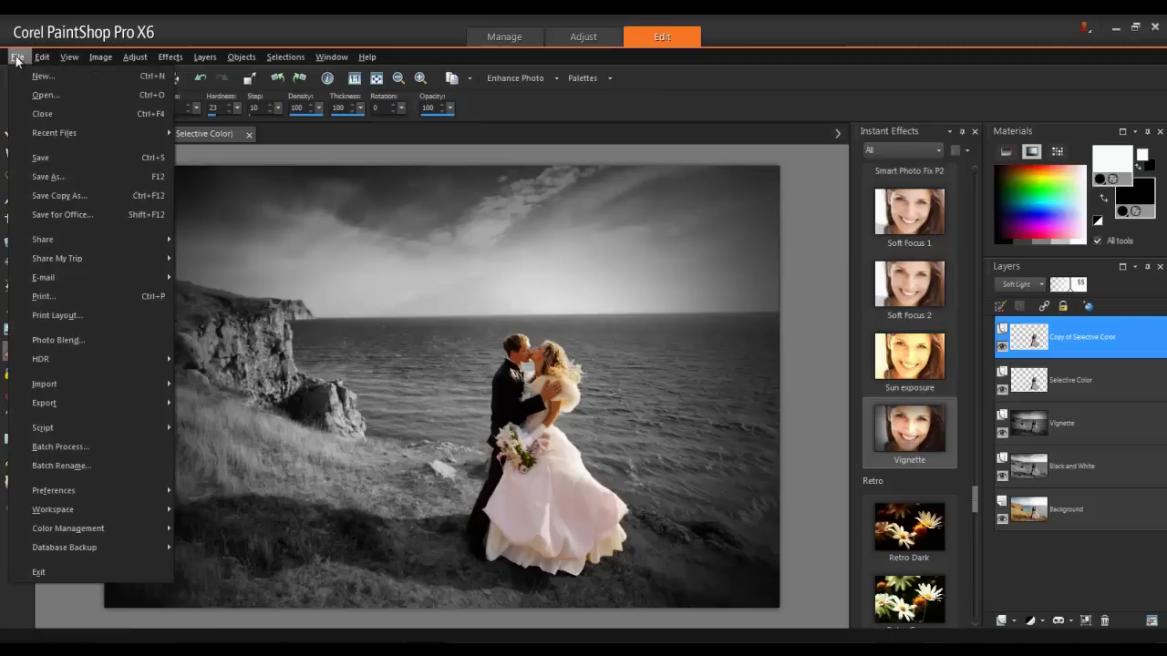
{"action": "left_click", "coordinate": [86, 171]}
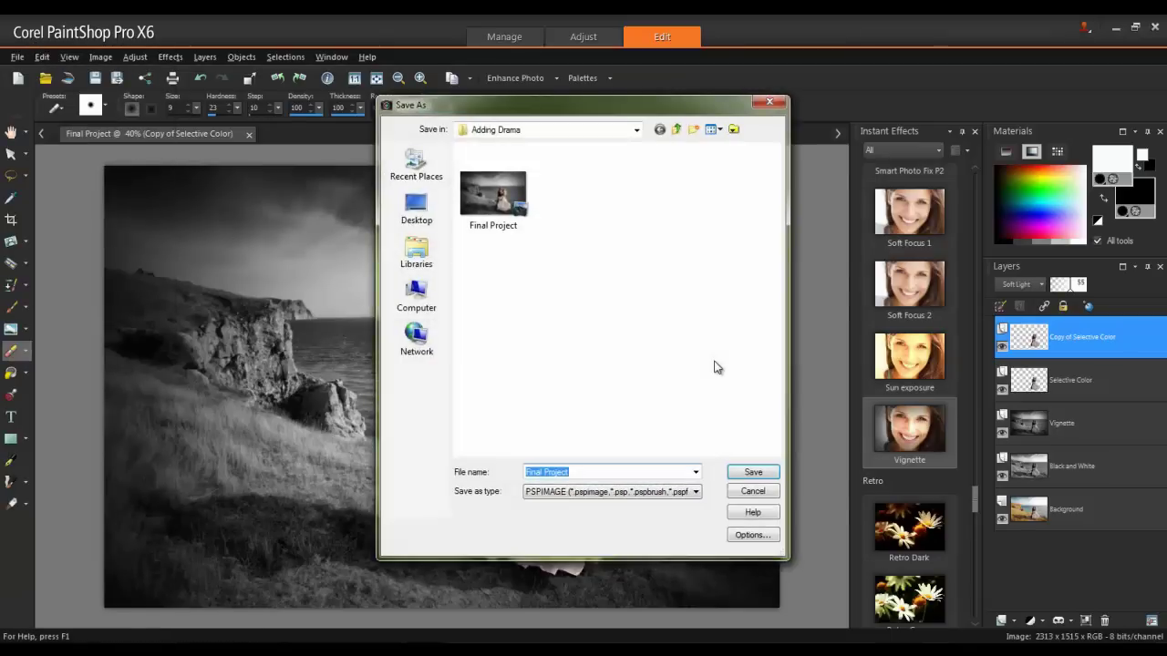
{"action": "left_click", "coordinate": [586, 492]}
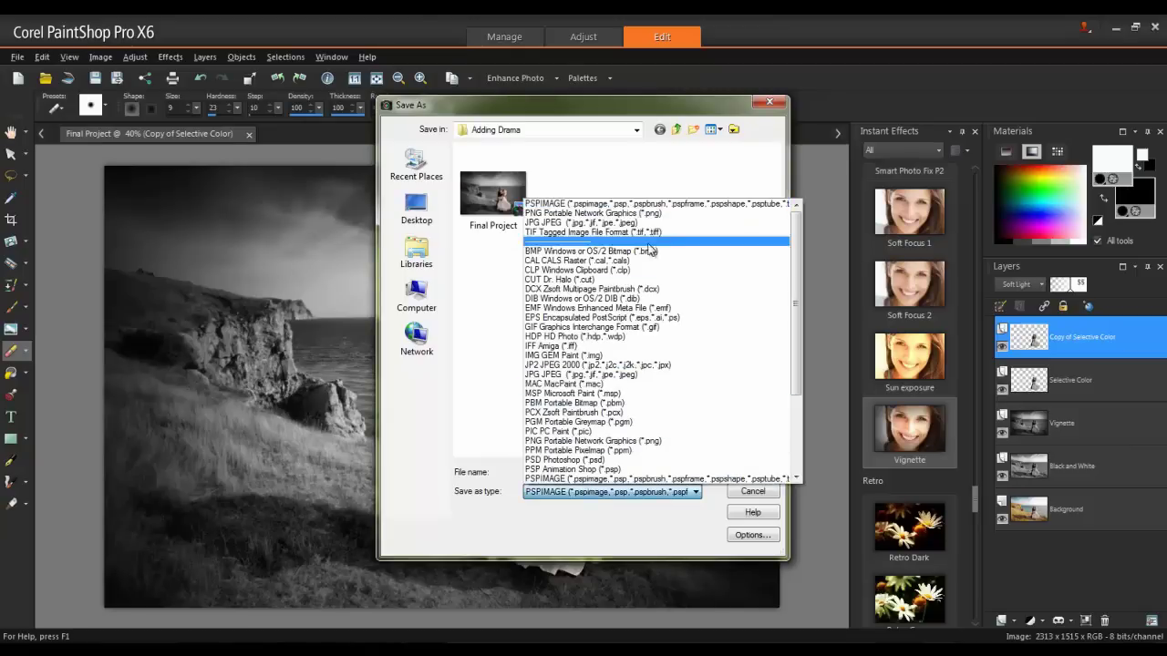
{"action": "left_click", "coordinate": [638, 223]}
{"action": "left_click", "coordinate": [753, 471]}
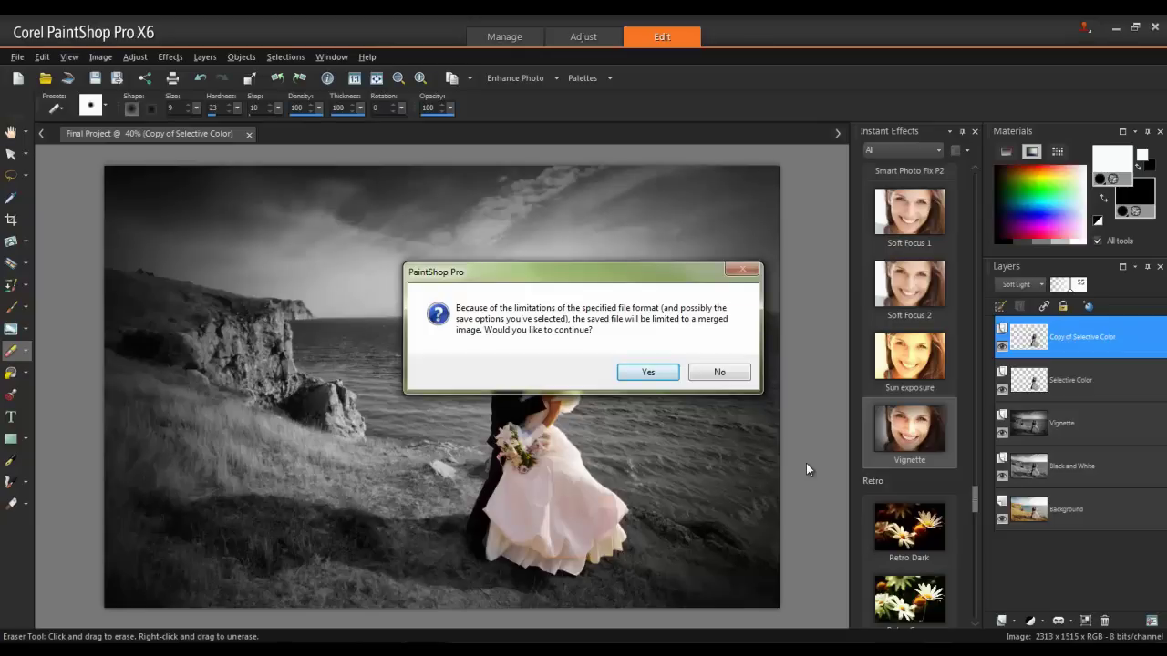
{"action": "left_click", "coordinate": [652, 374]}
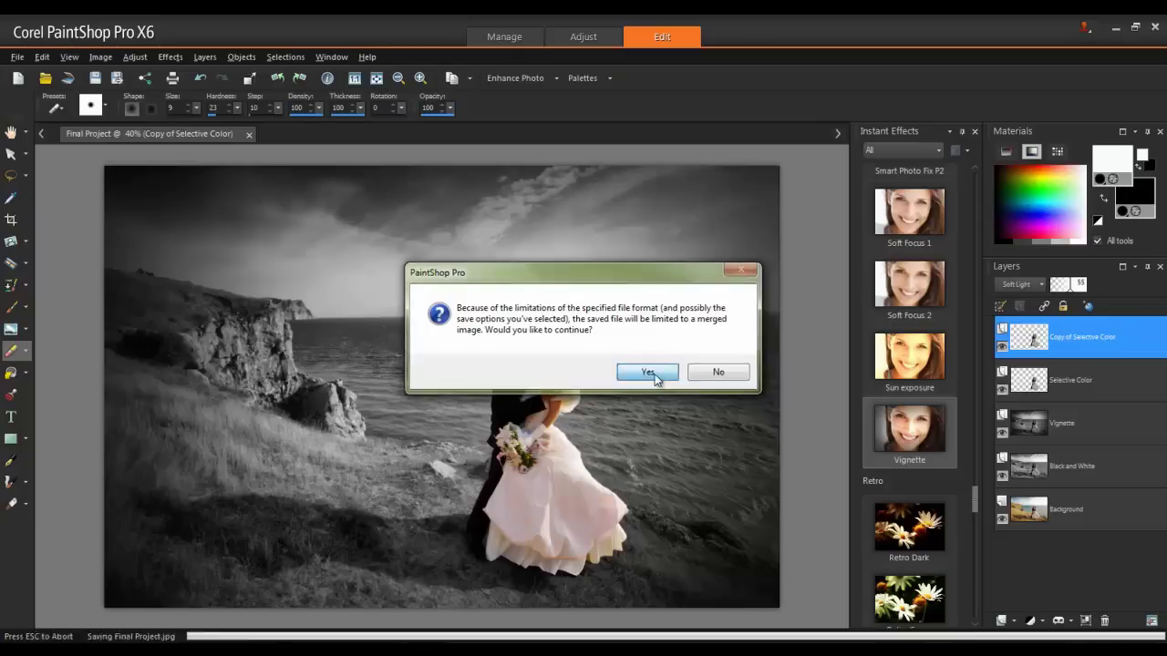